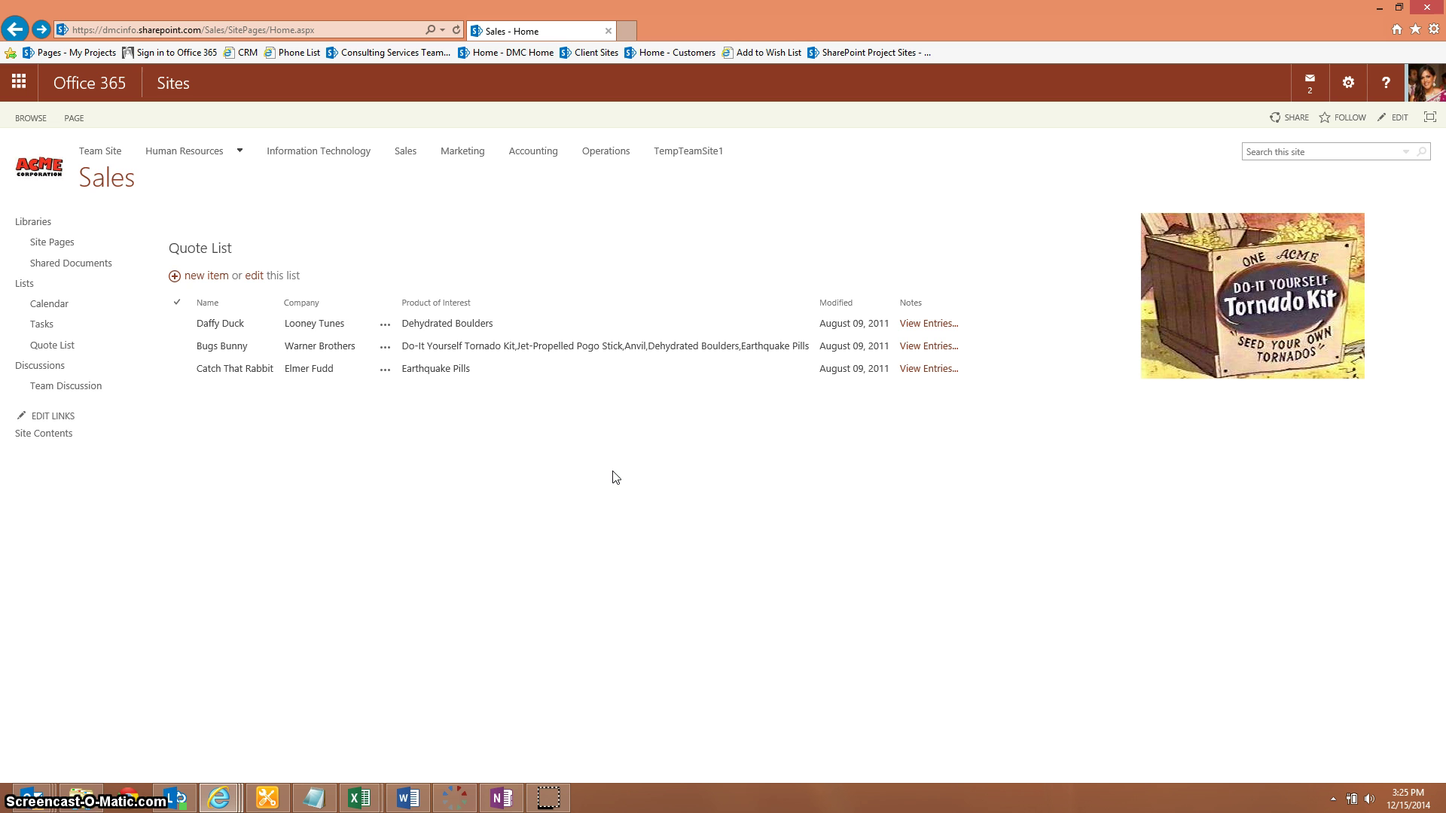
# Step: Open the Quote List from the Sales home page and show its LIST ribbon commands
pyautogui.click(217, 249)
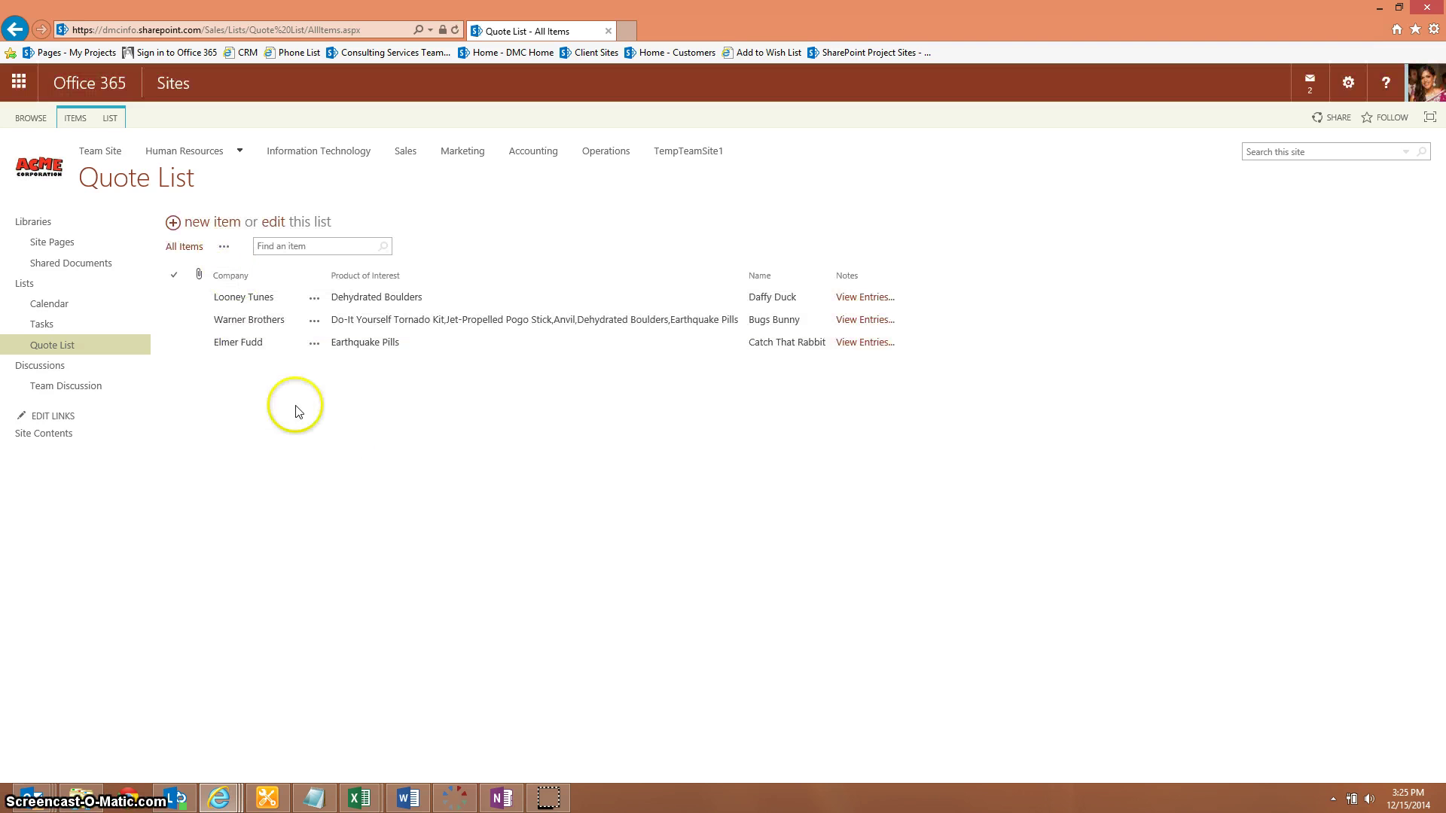
pyautogui.click(113, 120)
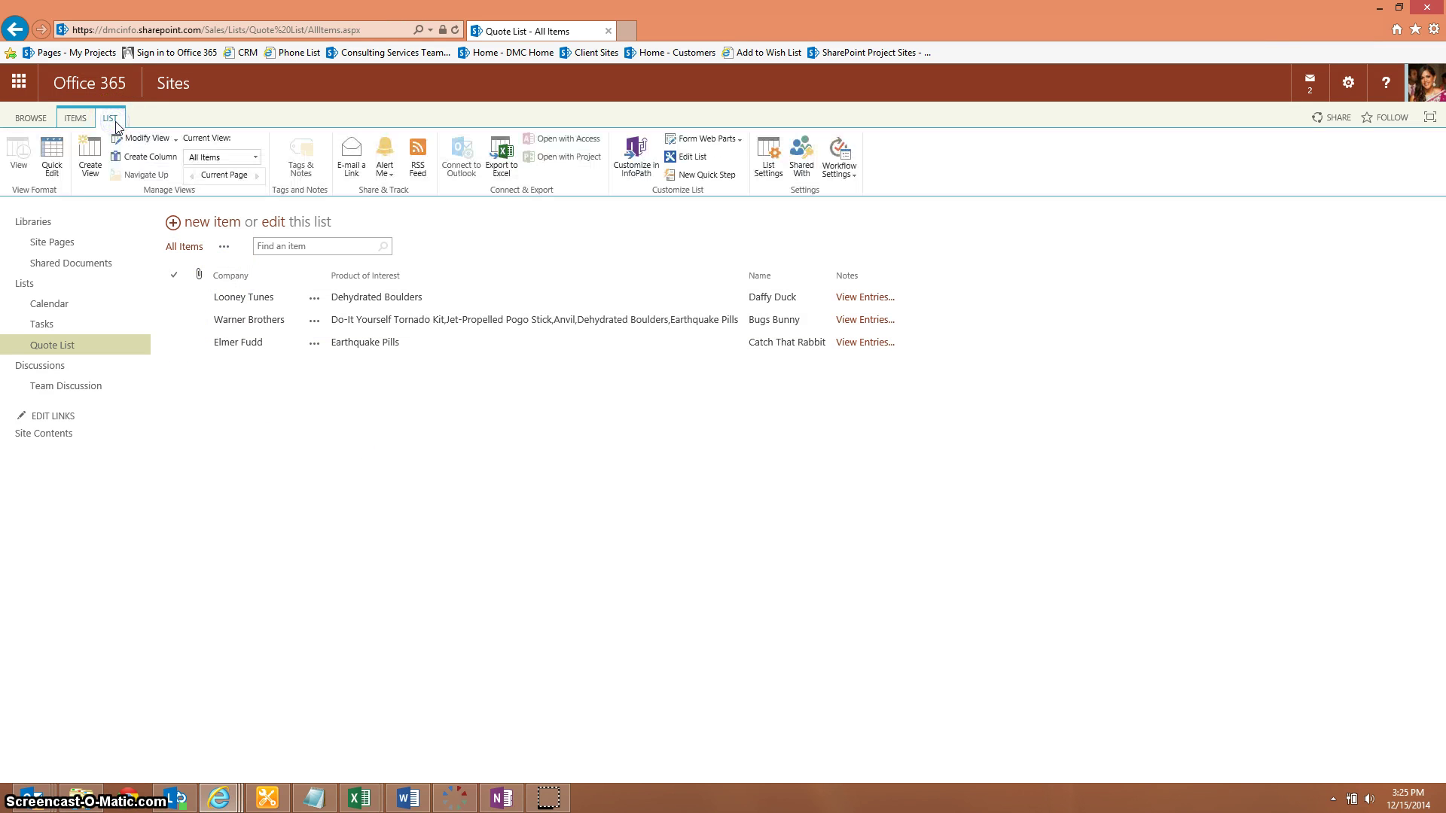
# Step: Add a Status Indicator choice column to the Quote List with choices Green, Yellow and Red
pyautogui.click(776, 172)
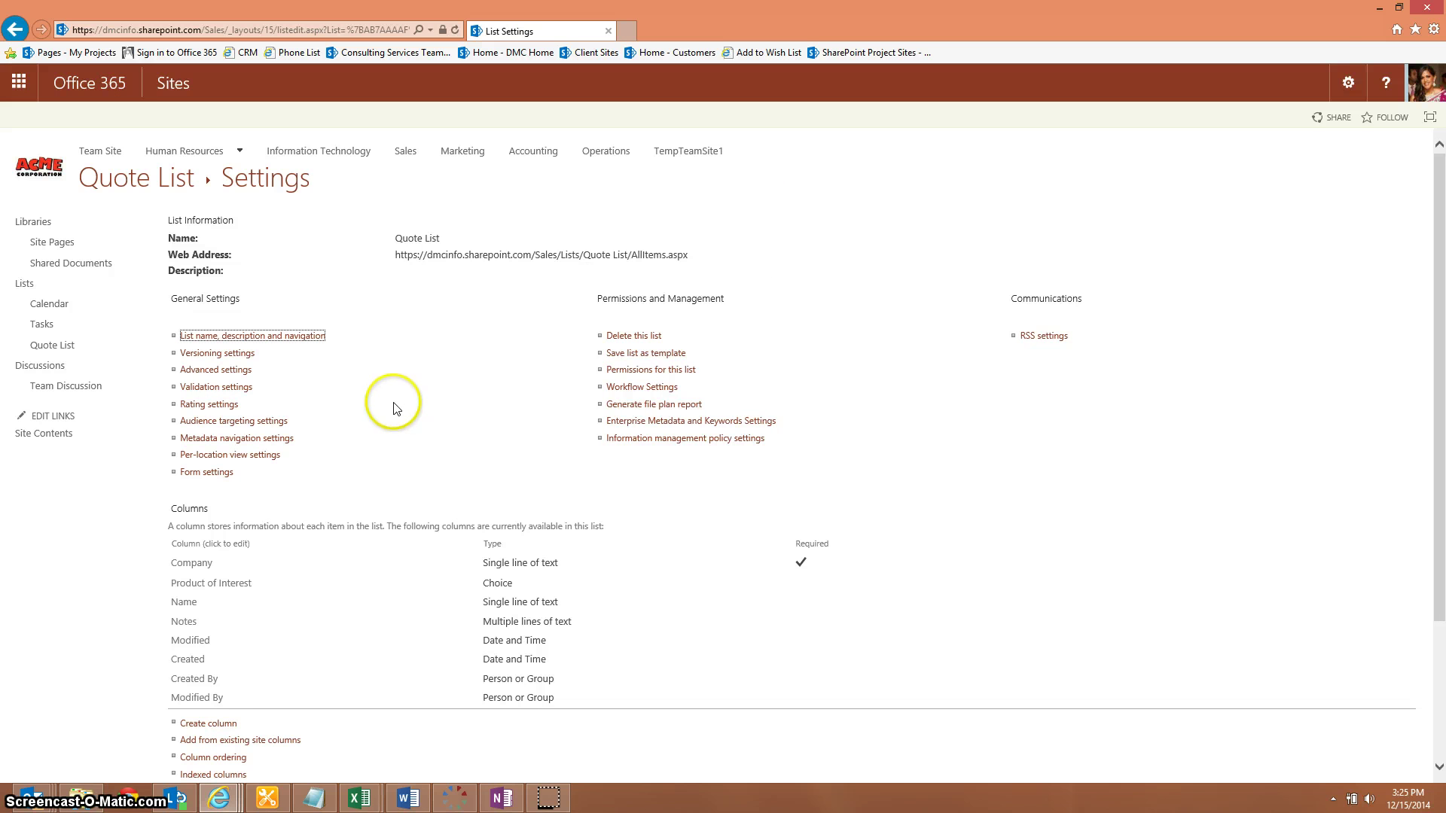
pyautogui.click(216, 724)
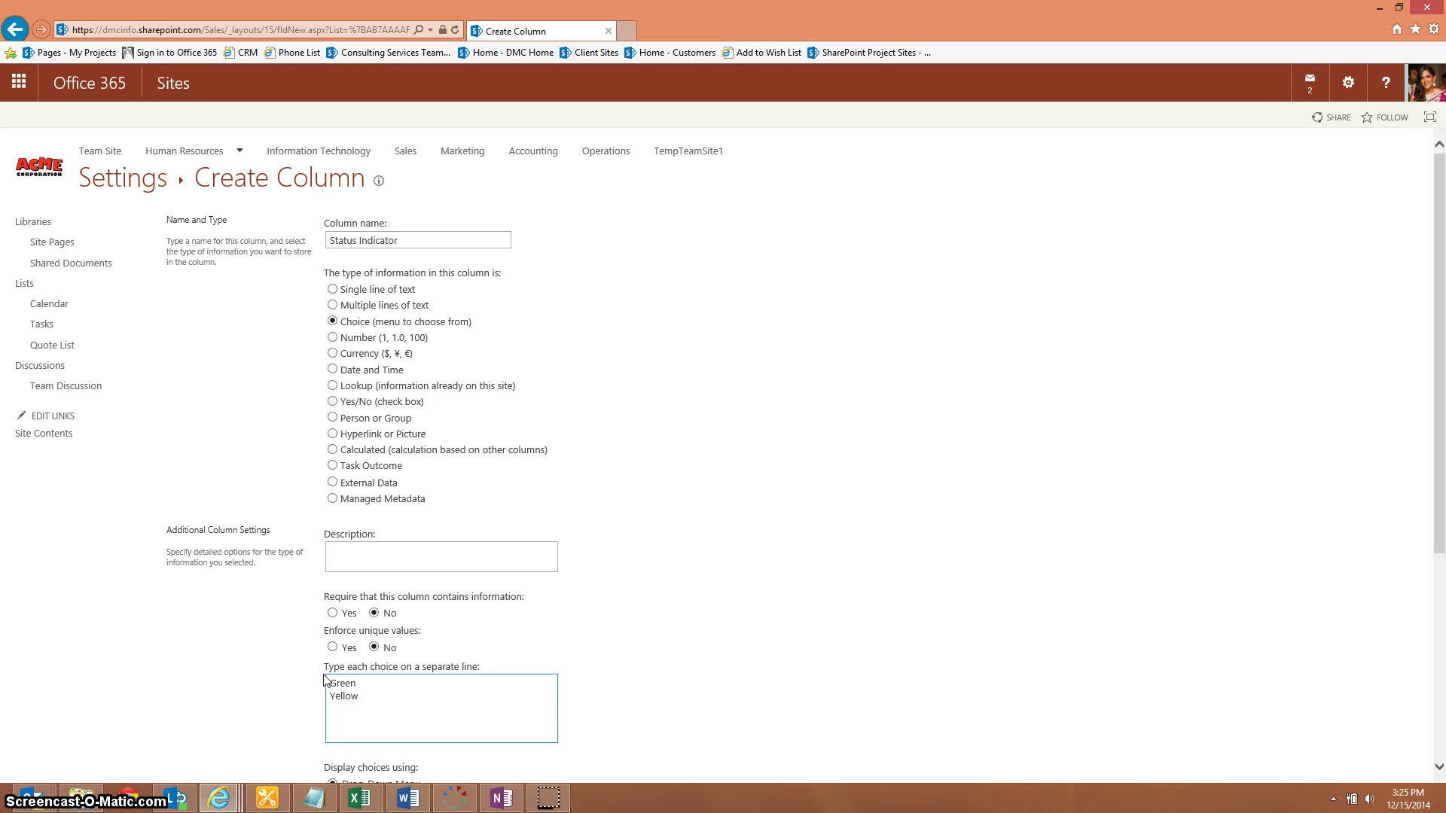
pyautogui.write('reen Yellow')
pyautogui.press('Return')
pyautogui.write('Red')
pyautogui.click(826, 607)
pyautogui.scroll(-3, 823, 610)
pyautogui.scroll(-2, 822, 612)
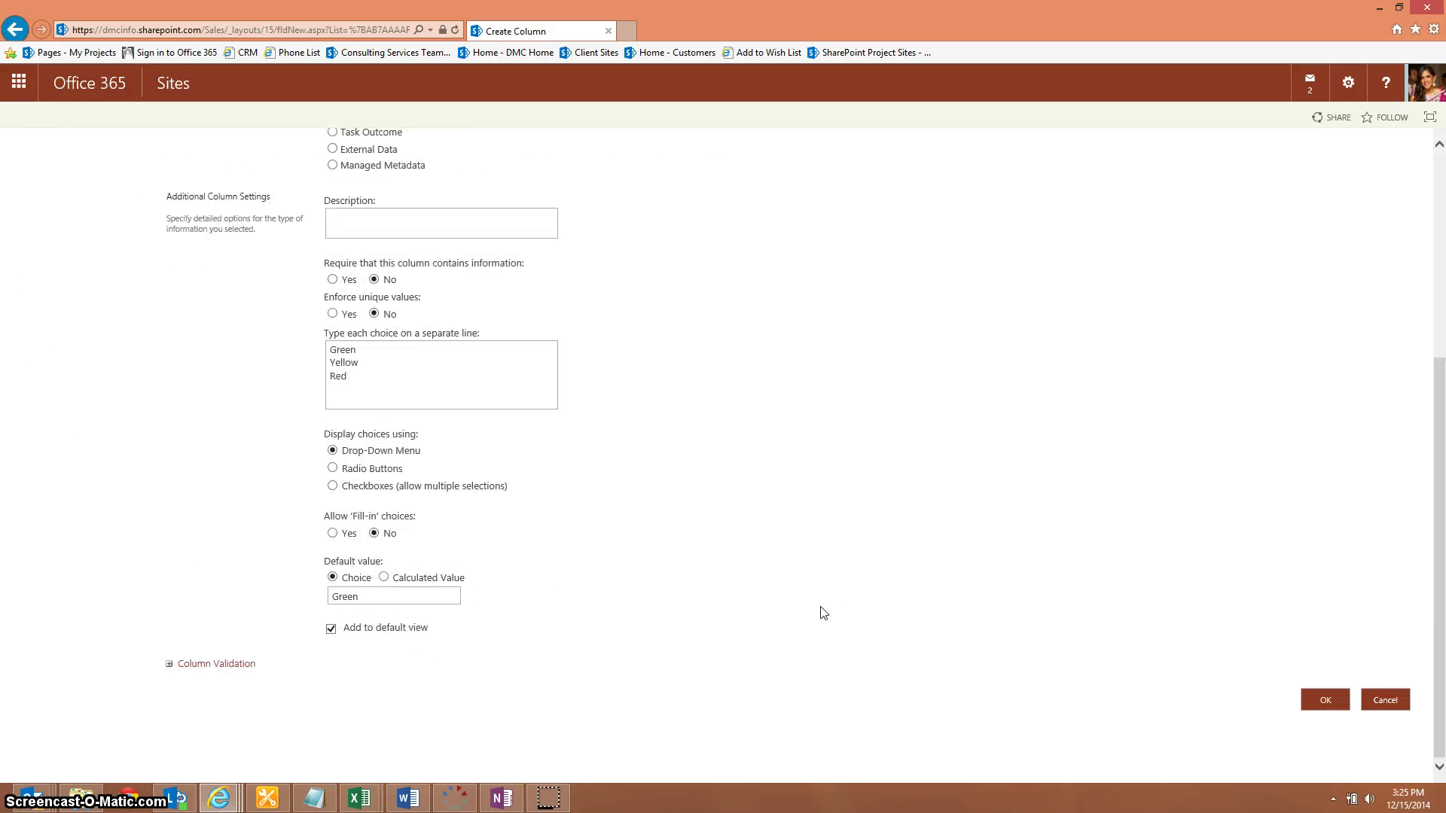
pyautogui.click(1313, 704)
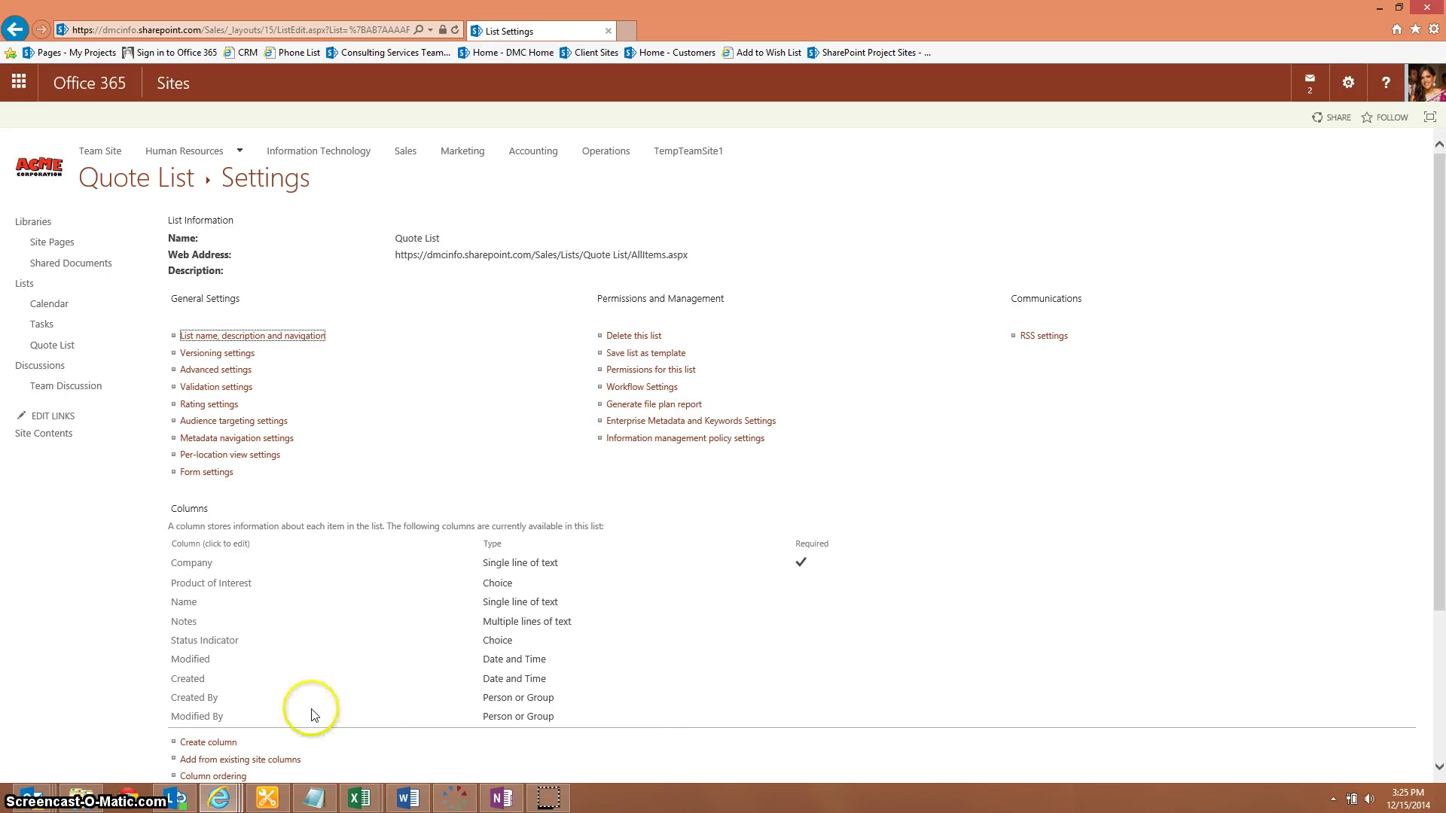
# Step: Create a calculated column named Status using the pasted HTML DIV formula based on [Status Indicator]
pyautogui.click(228, 743)
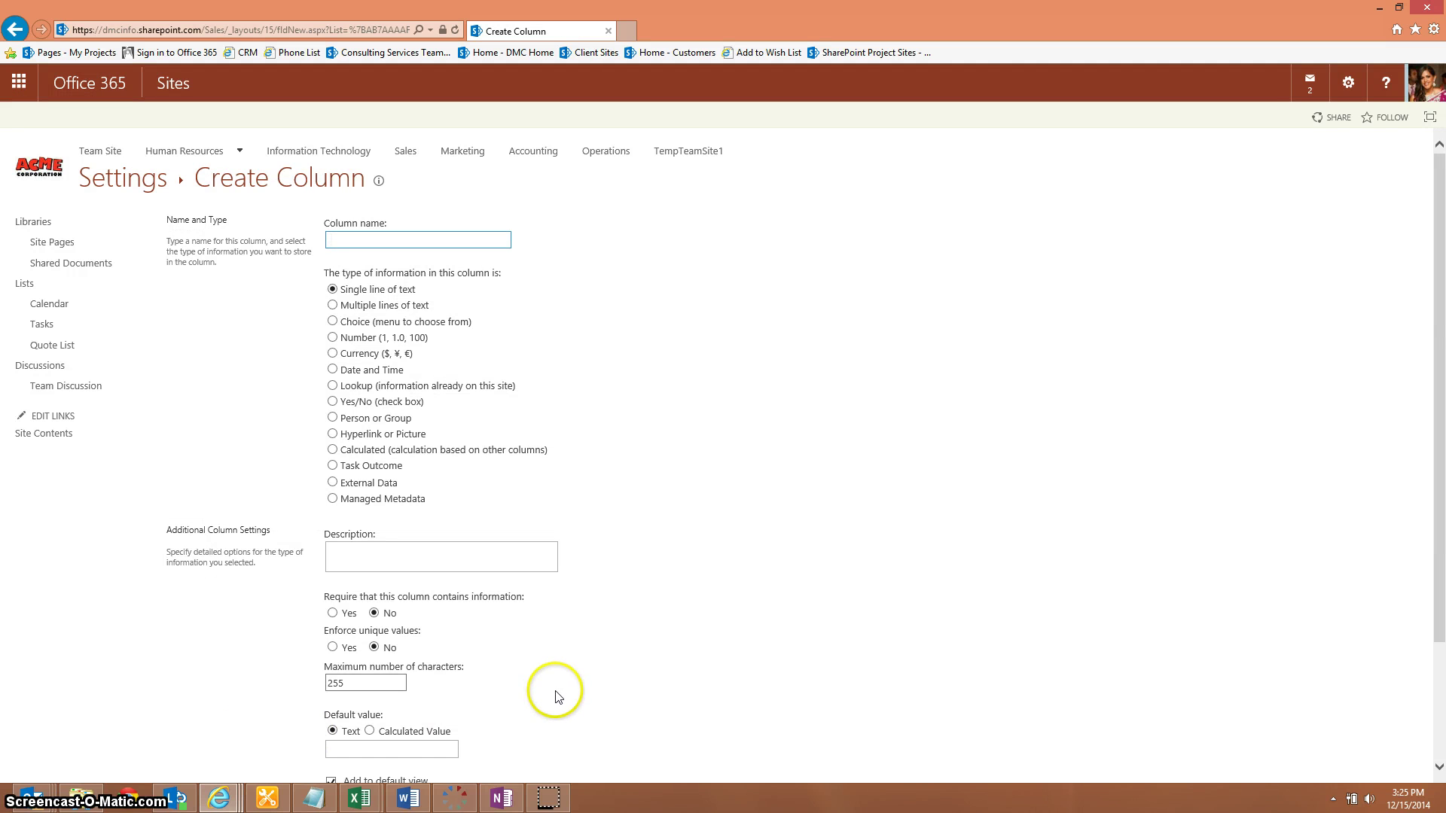
pyautogui.write('Status')
pyautogui.click(334, 450)
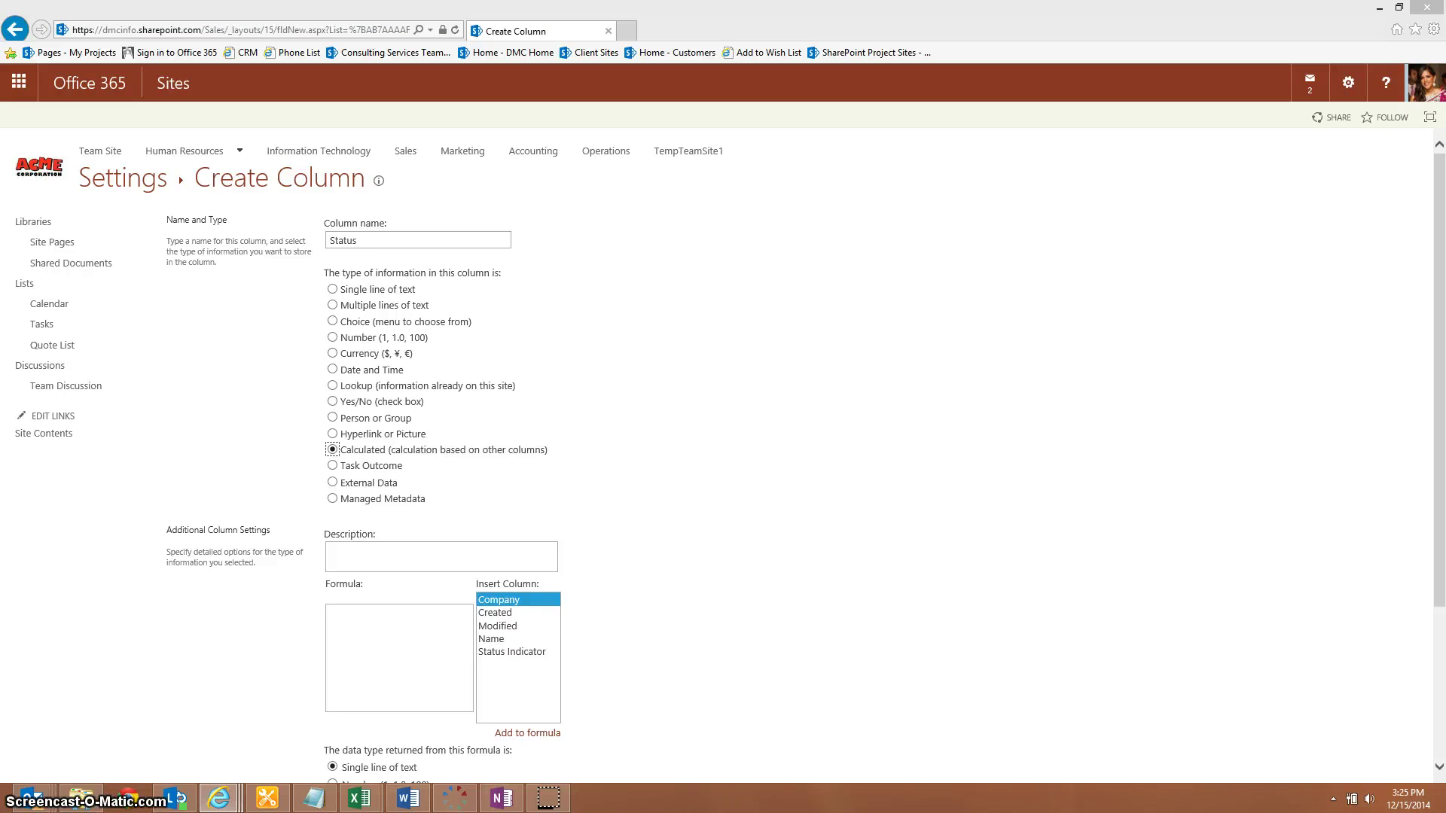
pyautogui.click(389, 653)
pyautogui.write('="<DIV style=\'font-weight:bold; font-size:50px;margin-top:-30px; color:"&[Status Indicator]&"\'>•</DIV>"')
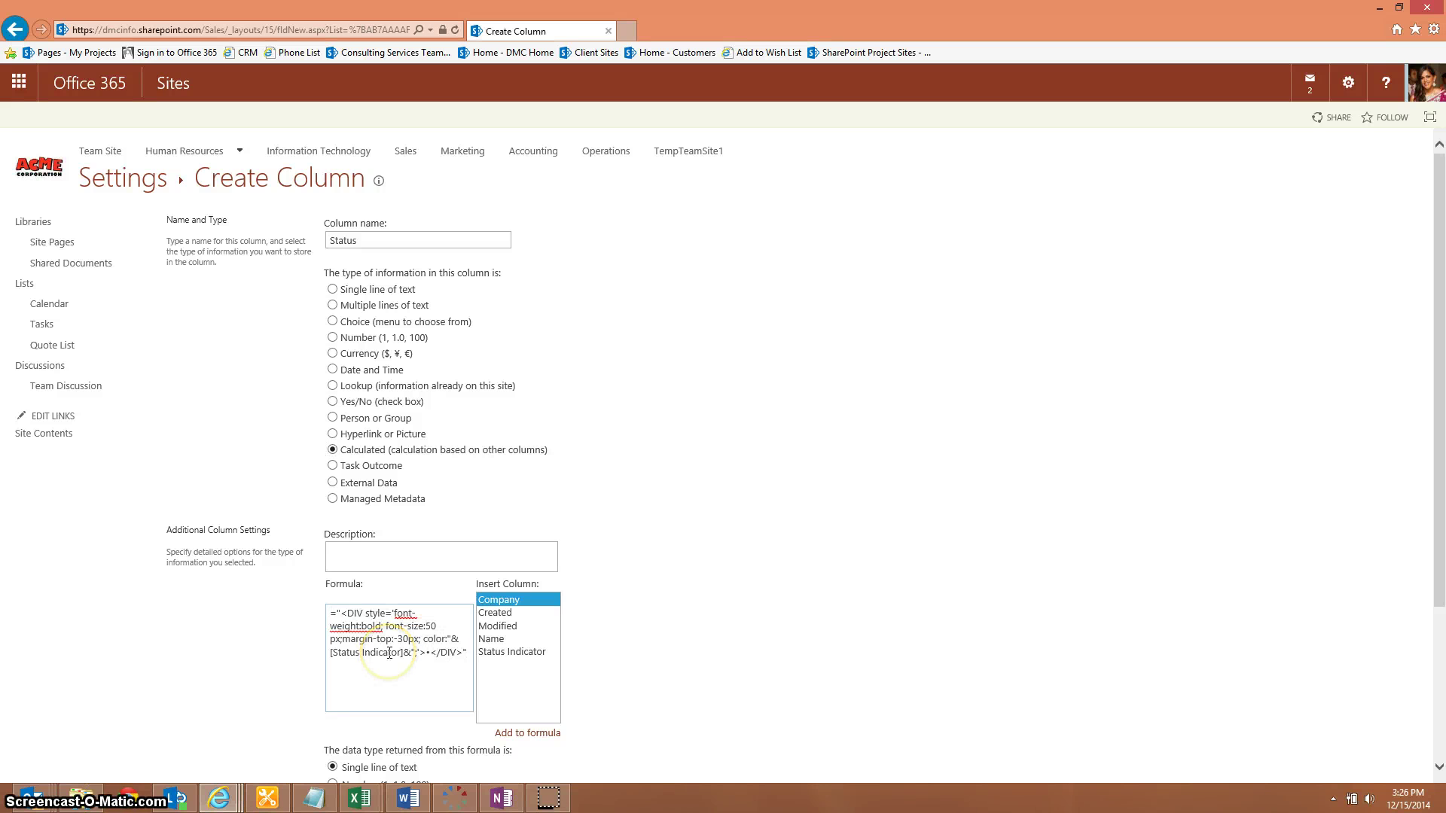
pyautogui.scroll(-3, 743, 557)
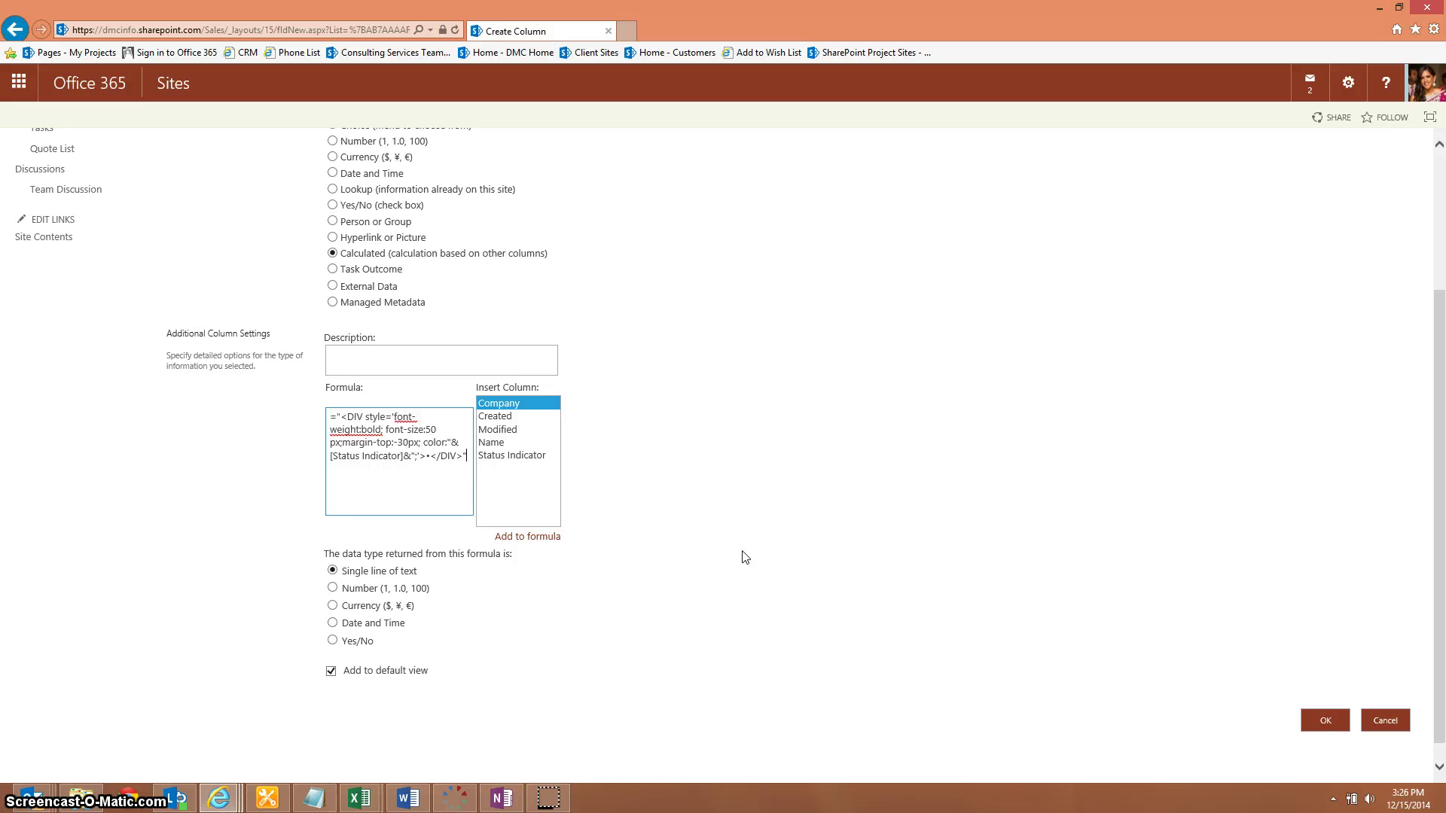
pyautogui.click(1327, 699)
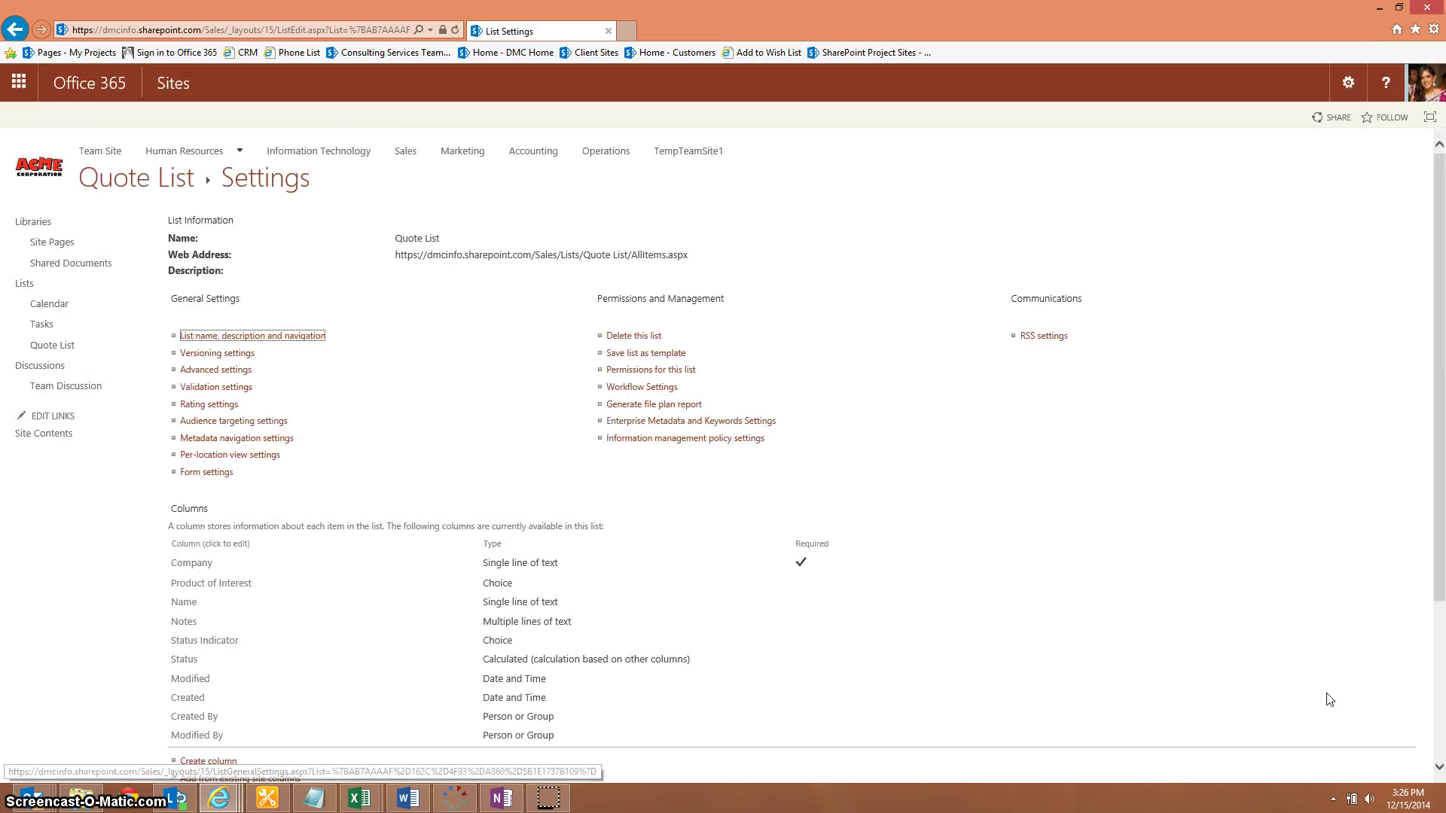
# Step: Return to the Sales home page, put it in edit mode, and open the Quote List web part's settings
pyautogui.click(1323, 689)
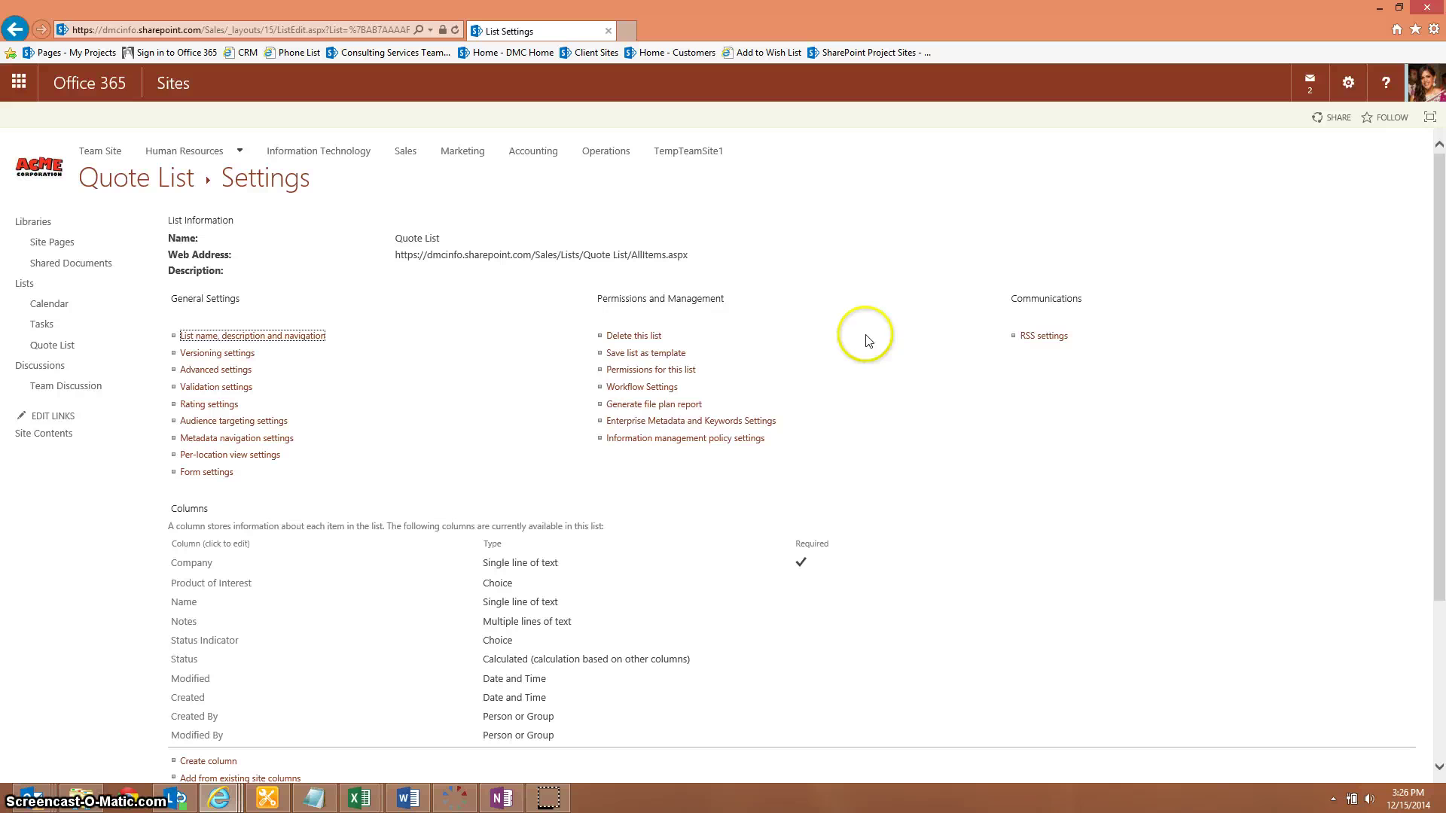
pyautogui.click(404, 155)
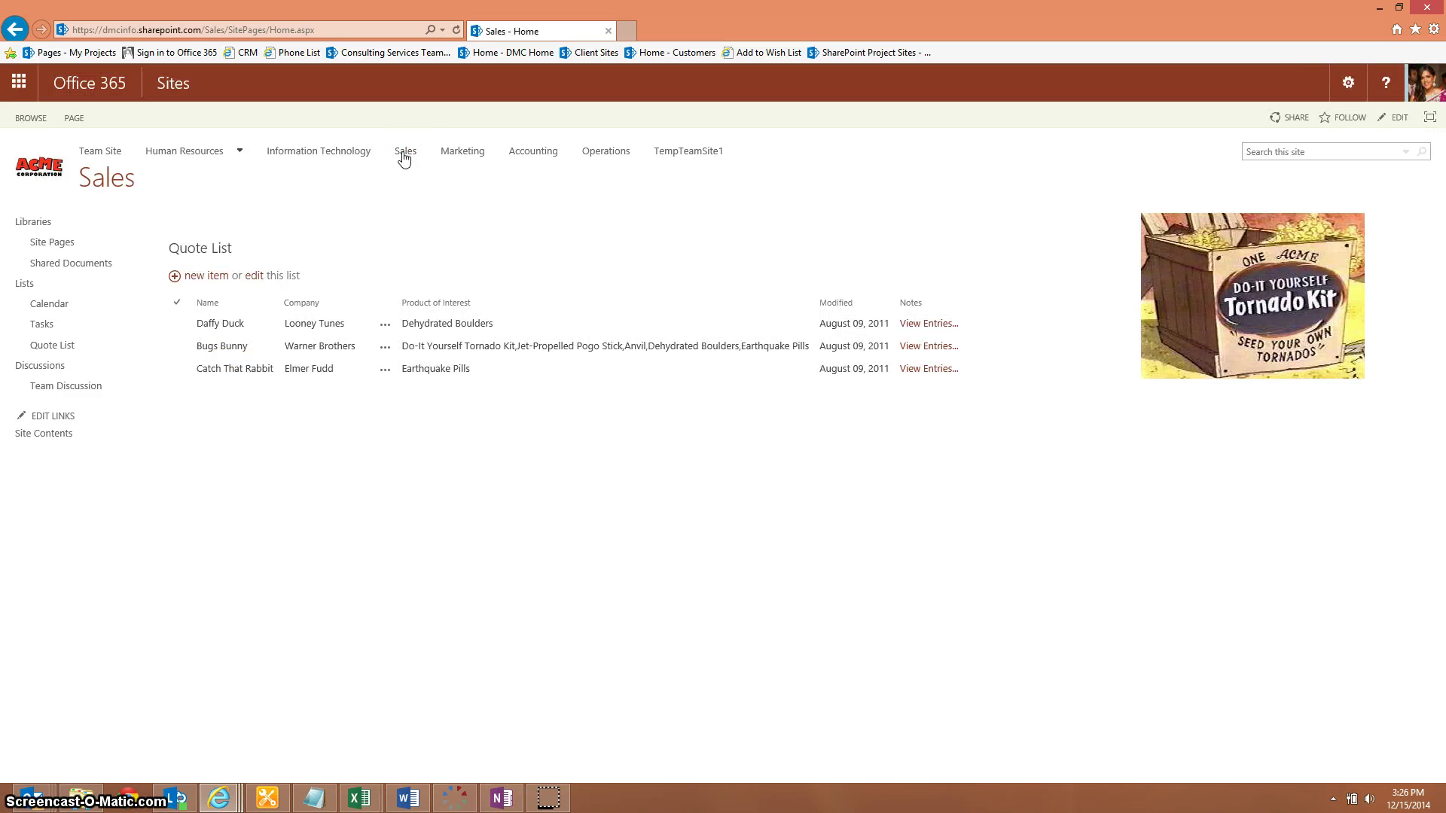
pyautogui.click(339, 429)
pyautogui.click(73, 118)
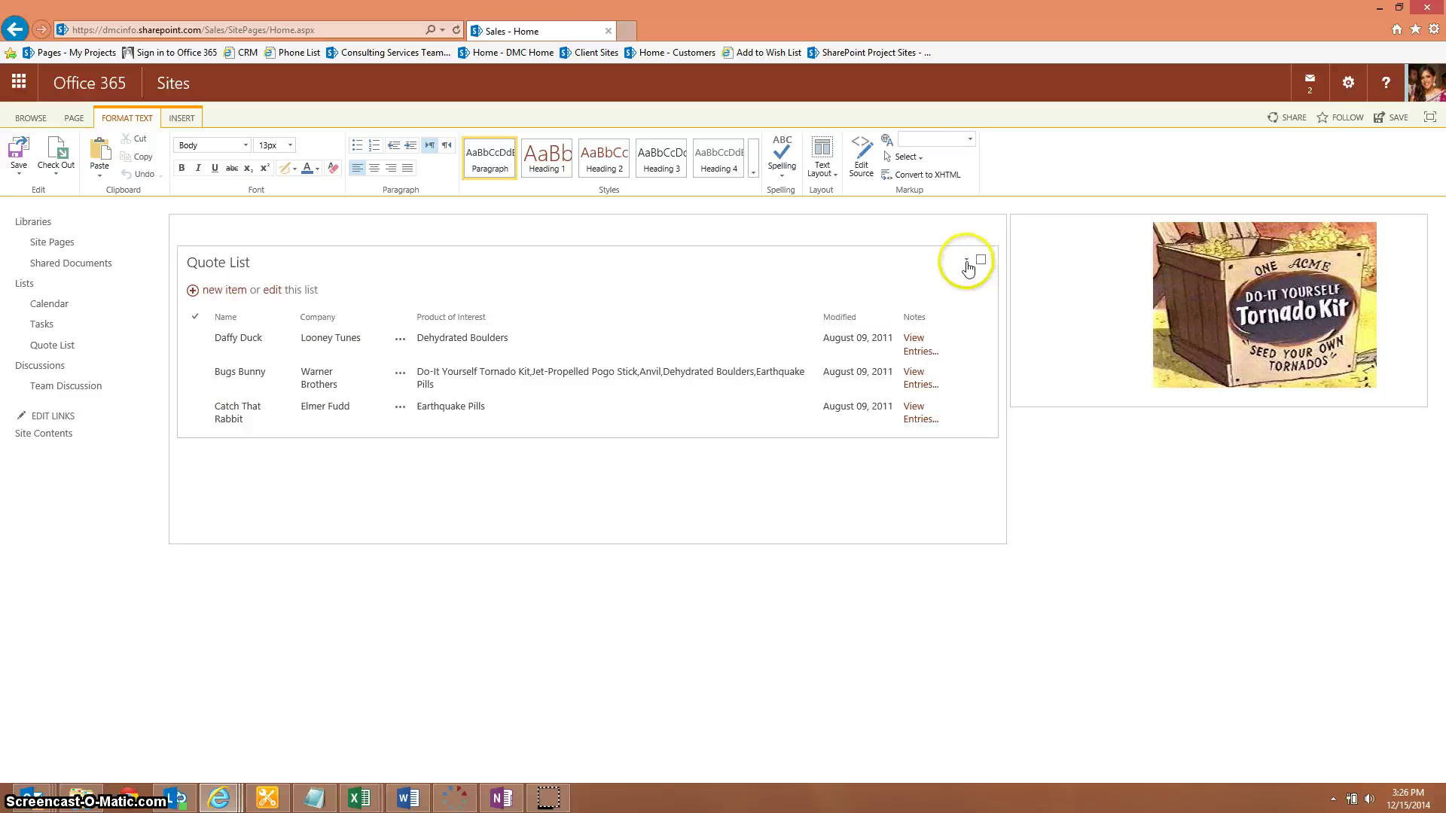
pyautogui.click(967, 263)
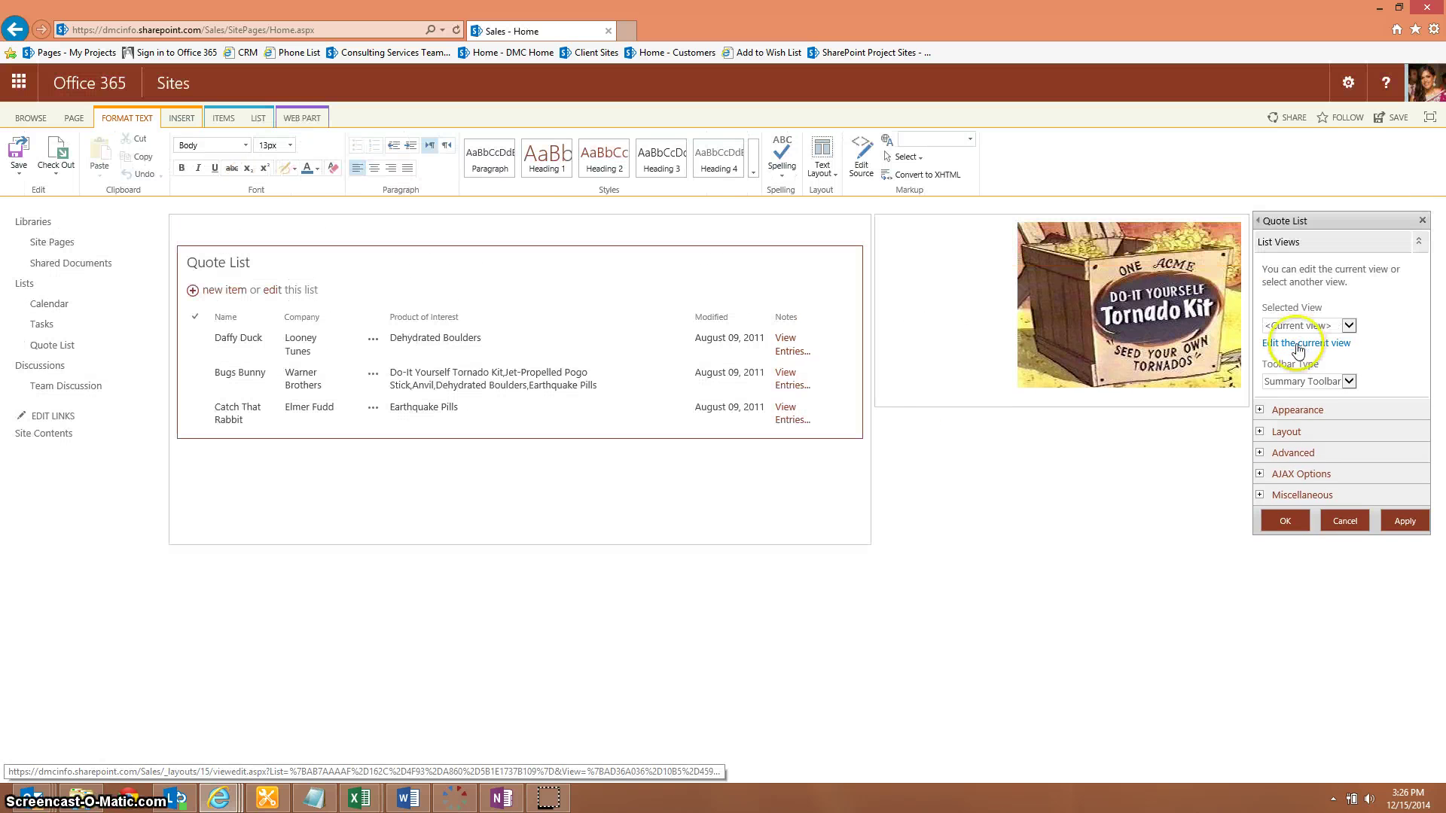
# Step: Edit the web part's current view to show the Status column and use the Basic Table style
pyautogui.click(1298, 346)
pyautogui.click(782, 456)
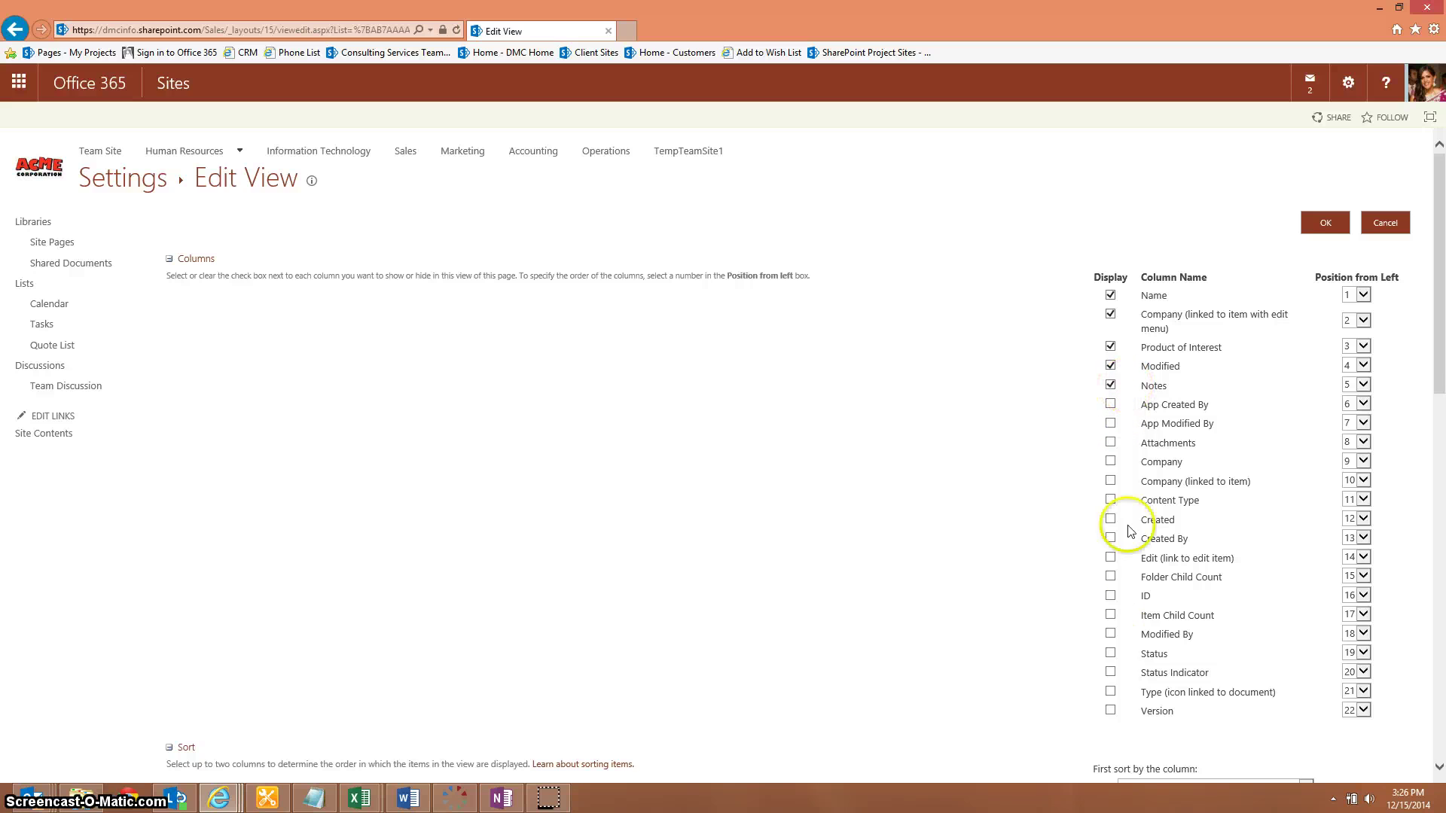
pyautogui.click(1111, 655)
pyautogui.scroll(-2, 804, 654)
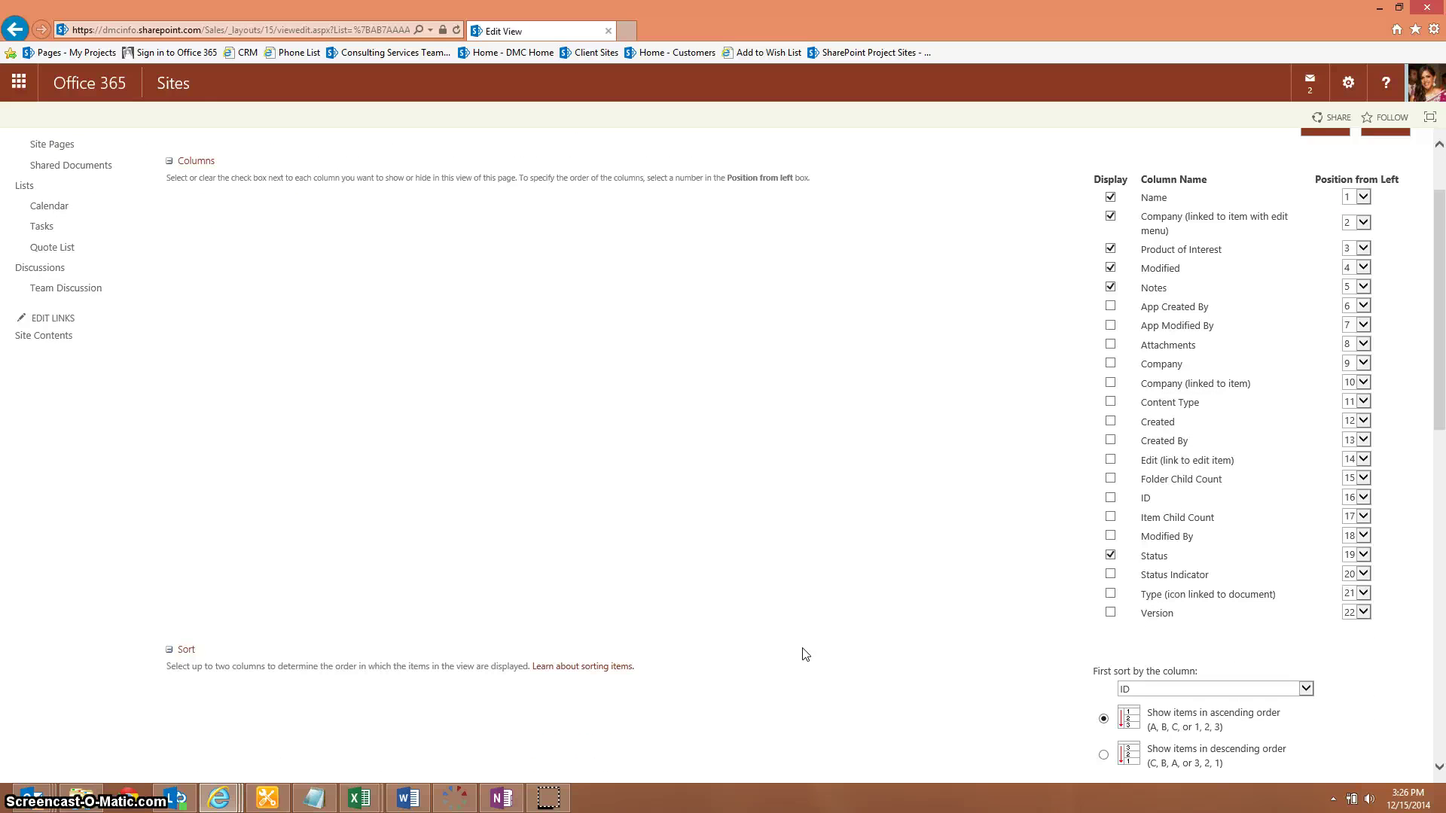
pyautogui.scroll(-2, 804, 654)
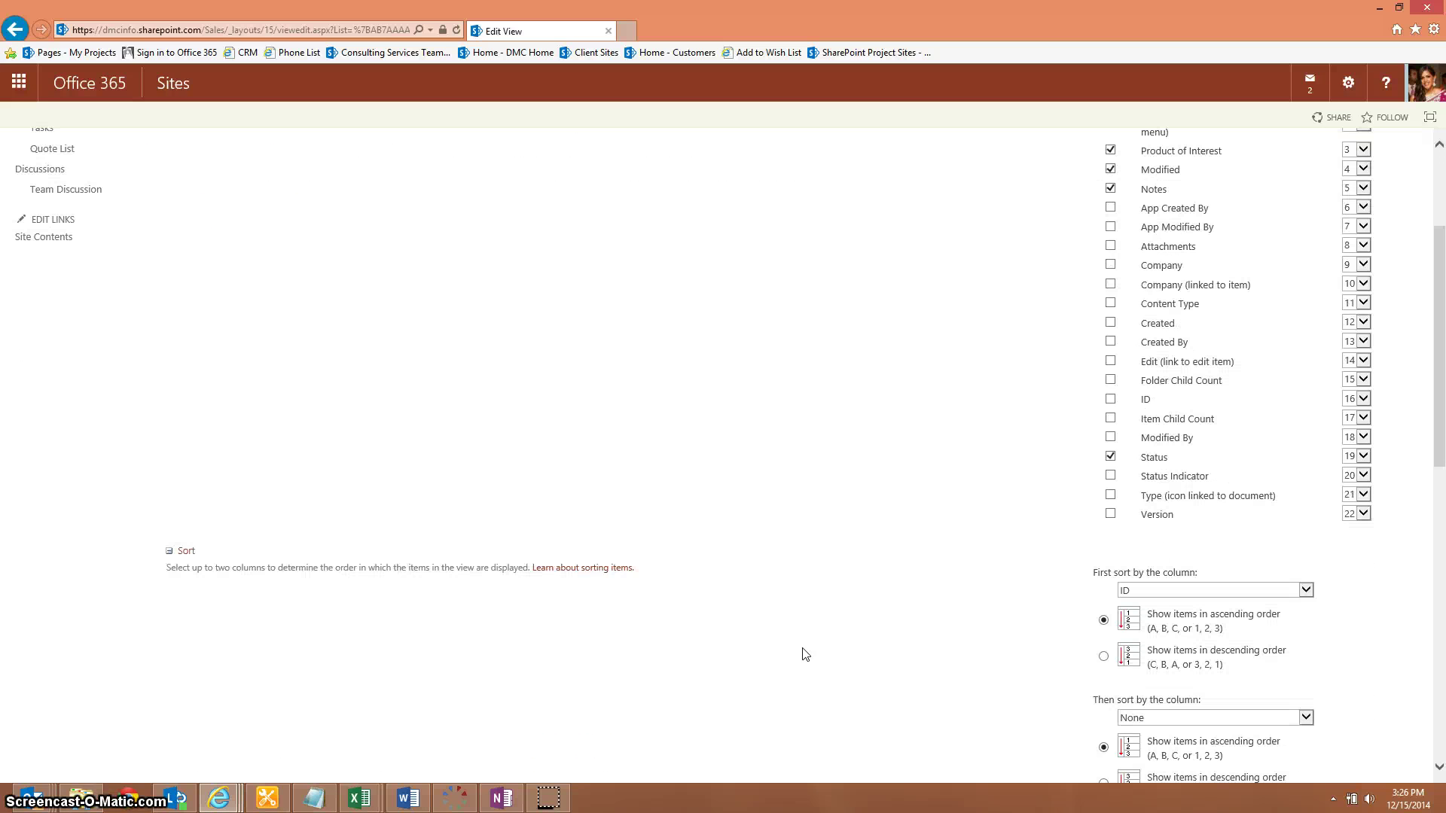
pyautogui.scroll(-8, 804, 655)
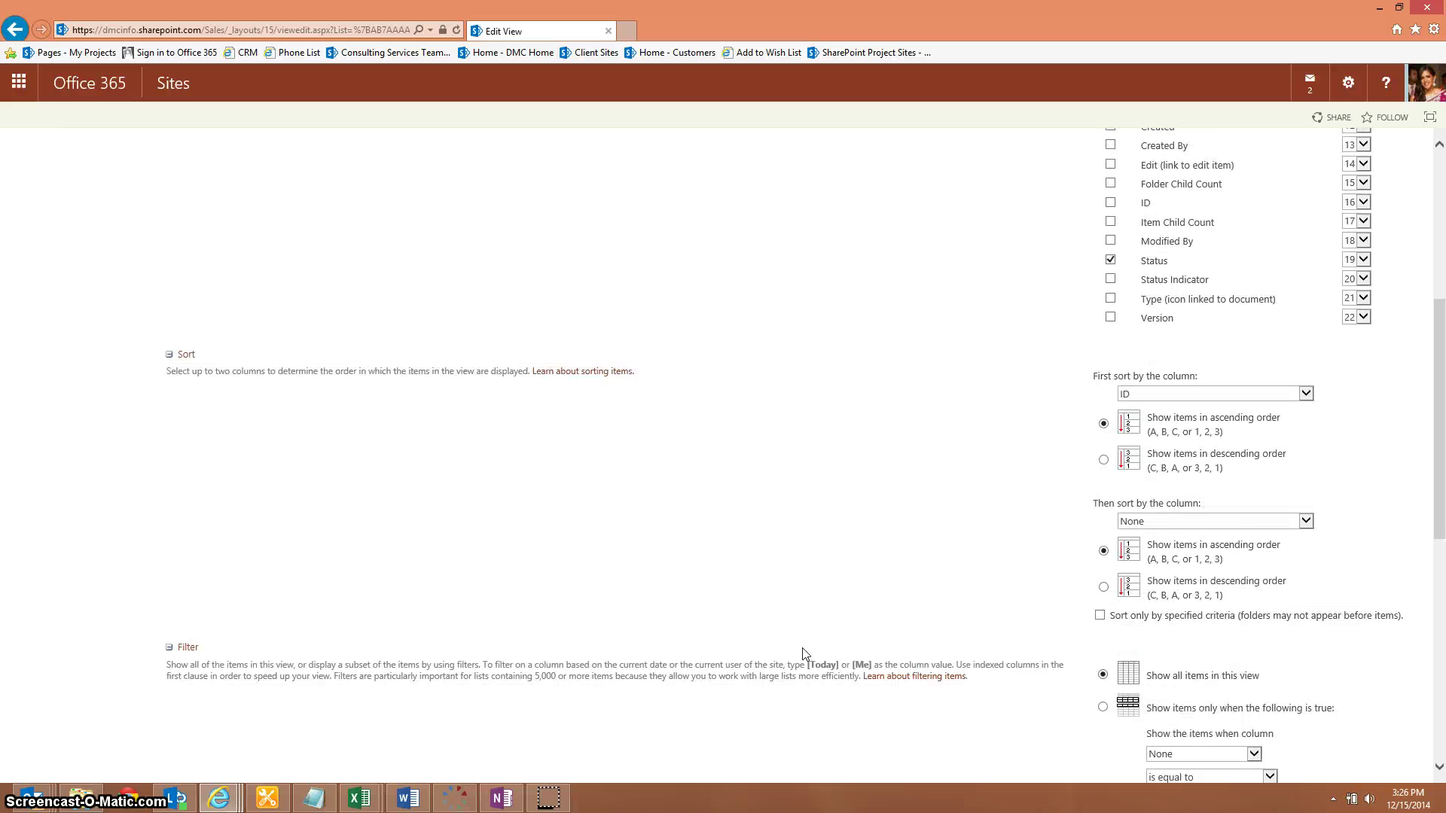
pyautogui.scroll(-6, 804, 654)
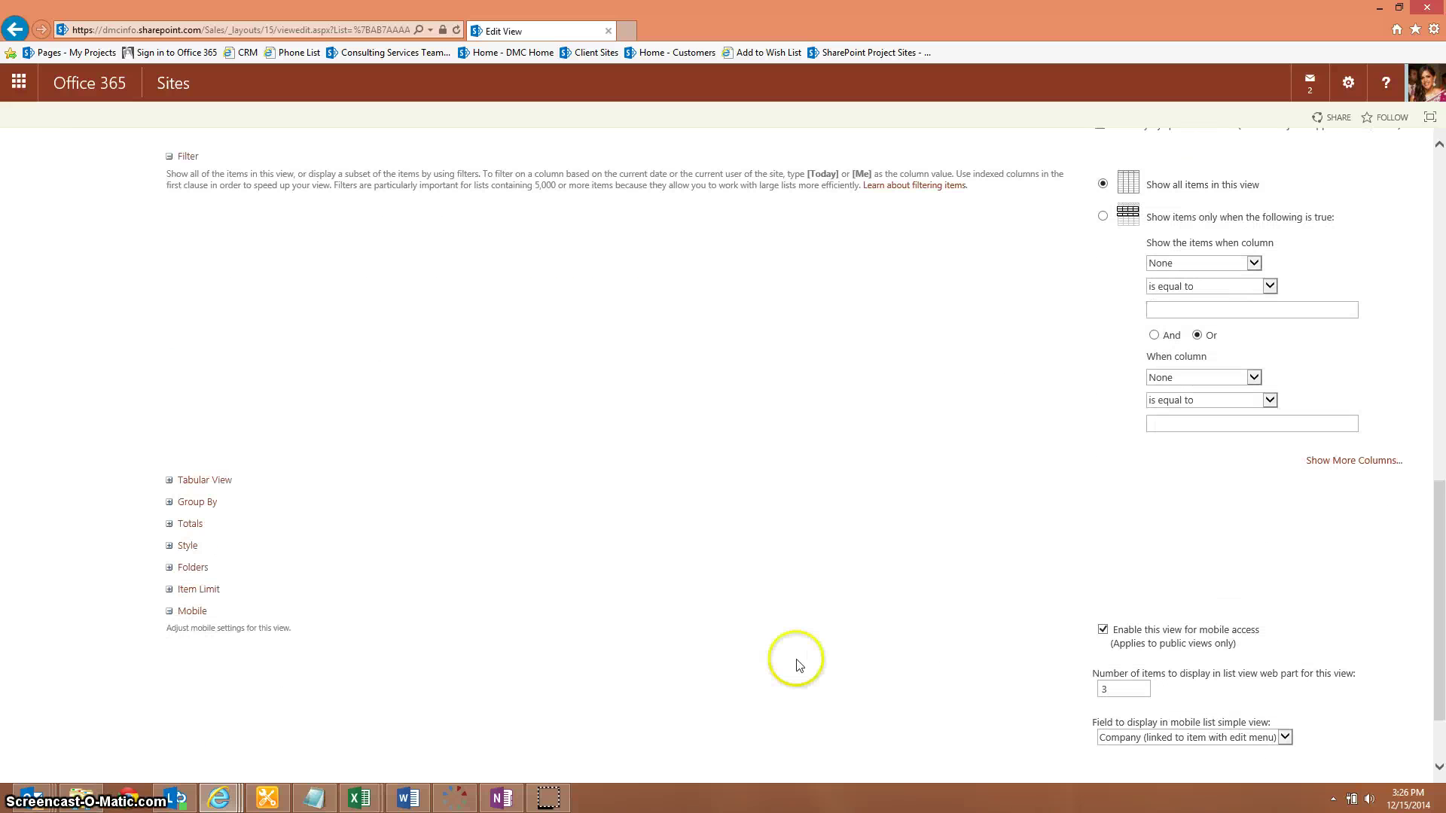
pyautogui.click(169, 547)
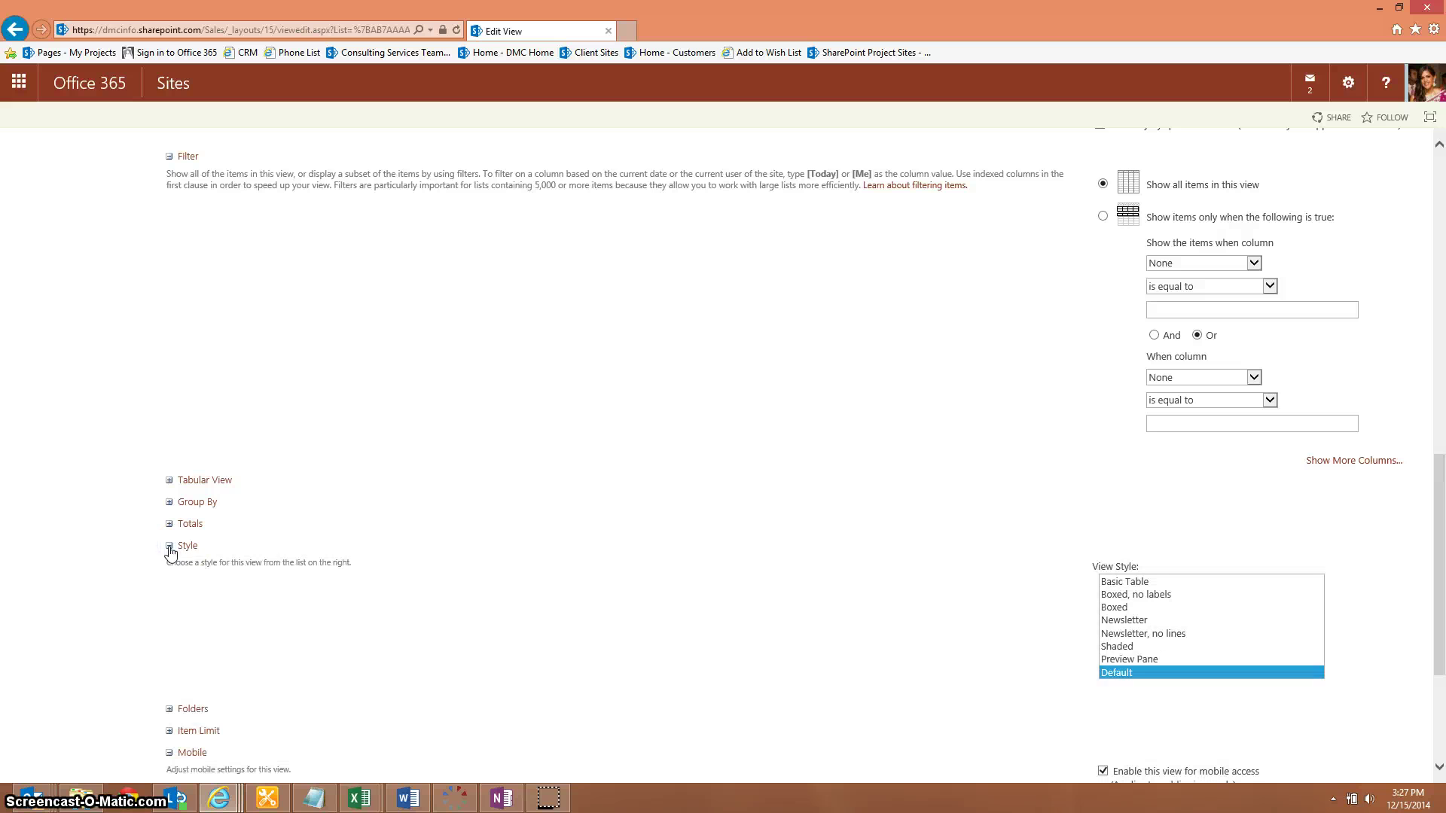
pyautogui.click(1125, 584)
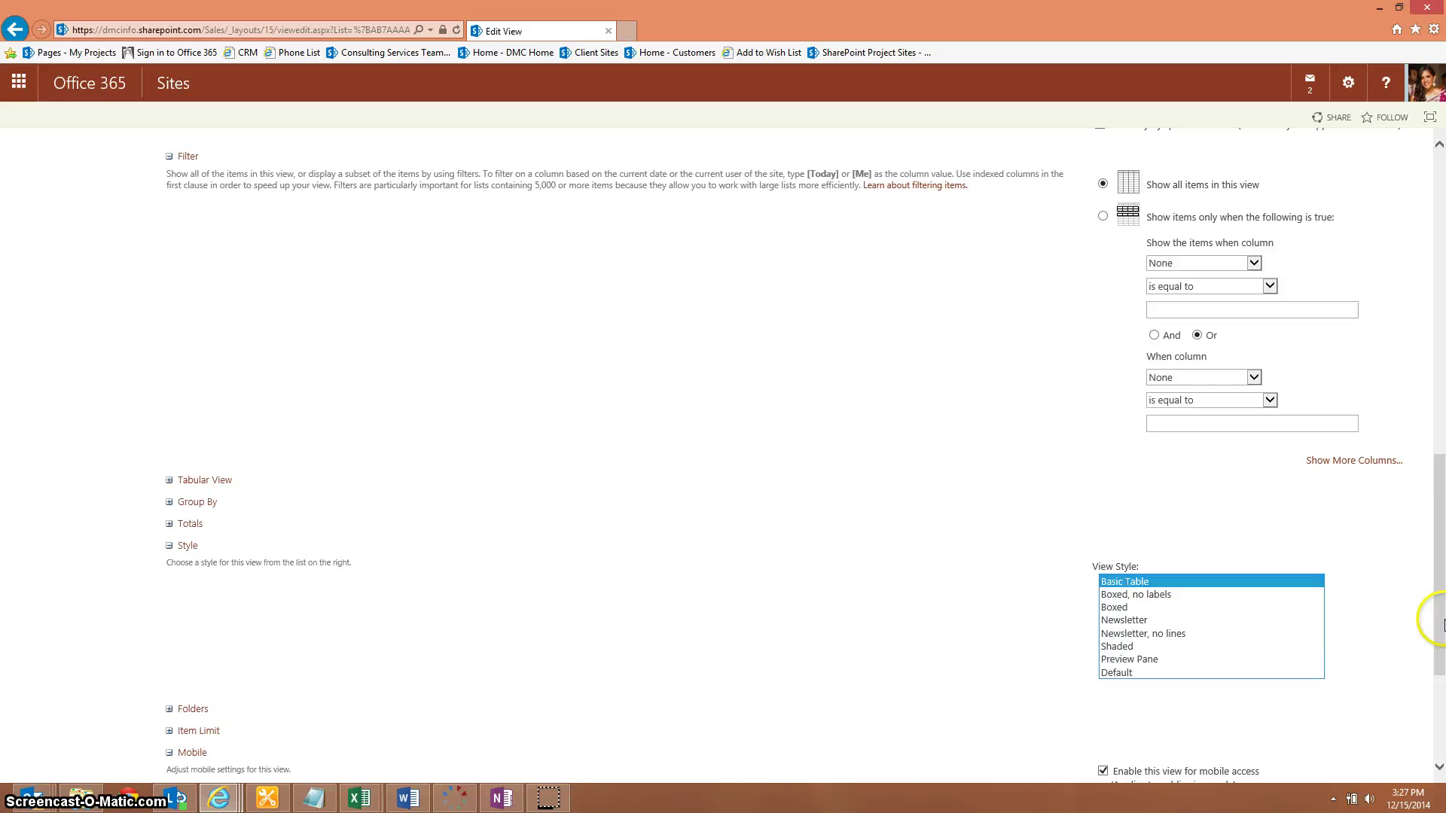
pyautogui.moveTo(1440, 613); pyautogui.dragTo(1439, 719)
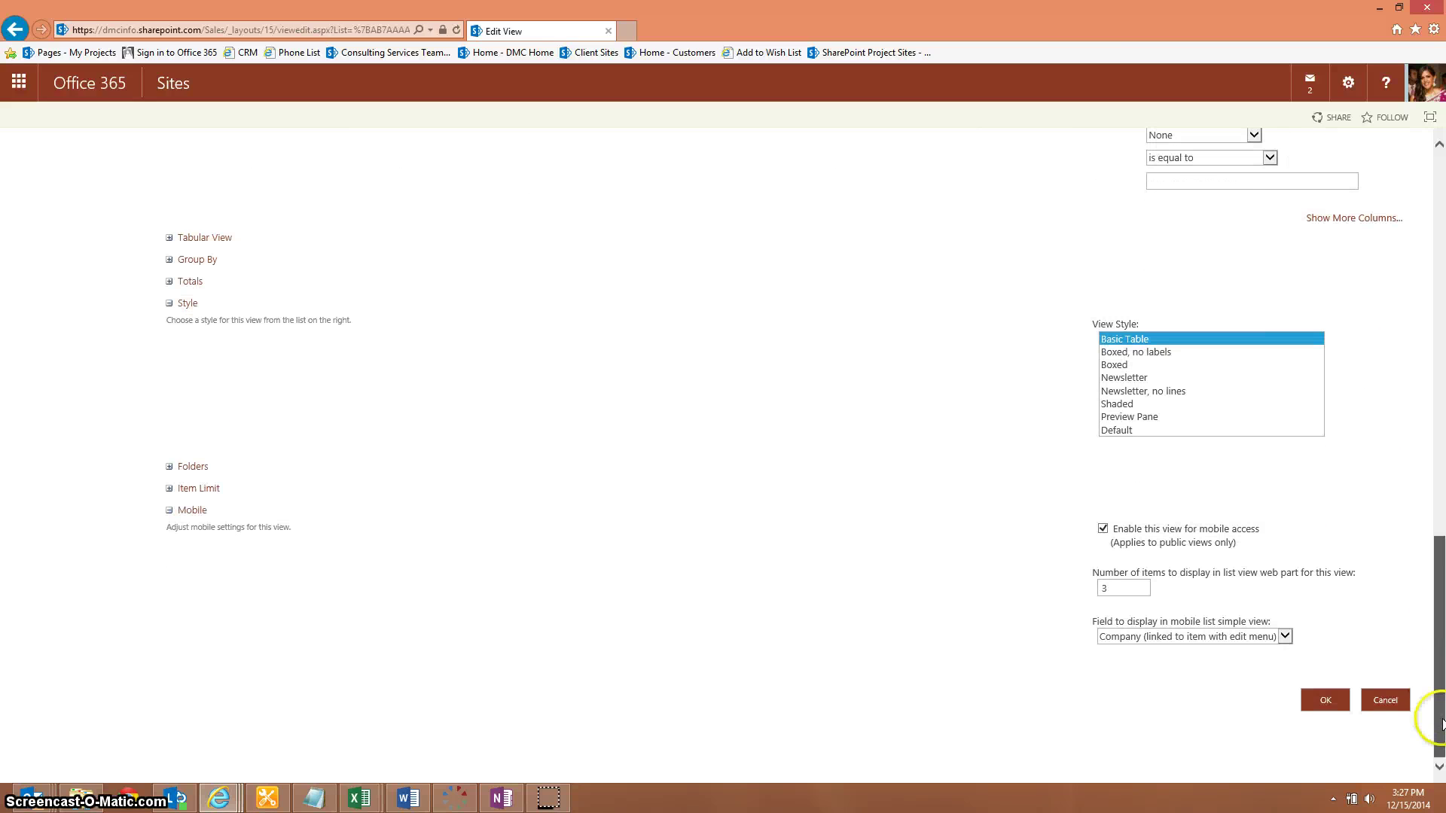
pyautogui.click(1323, 703)
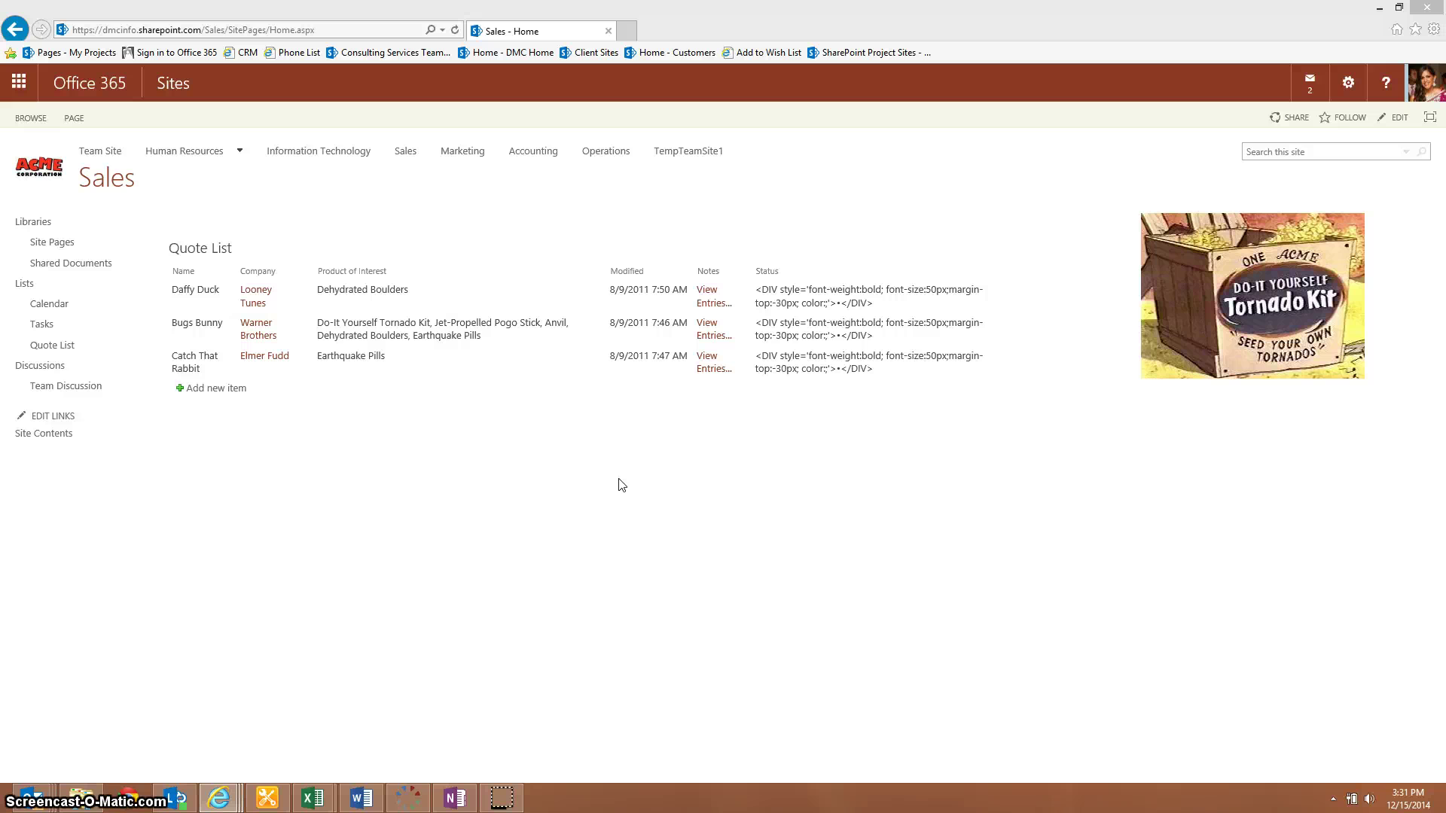
# Step: Check the Sales home page's Quote List, where Status shows raw DIV markup text
pyautogui.click(625, 476)
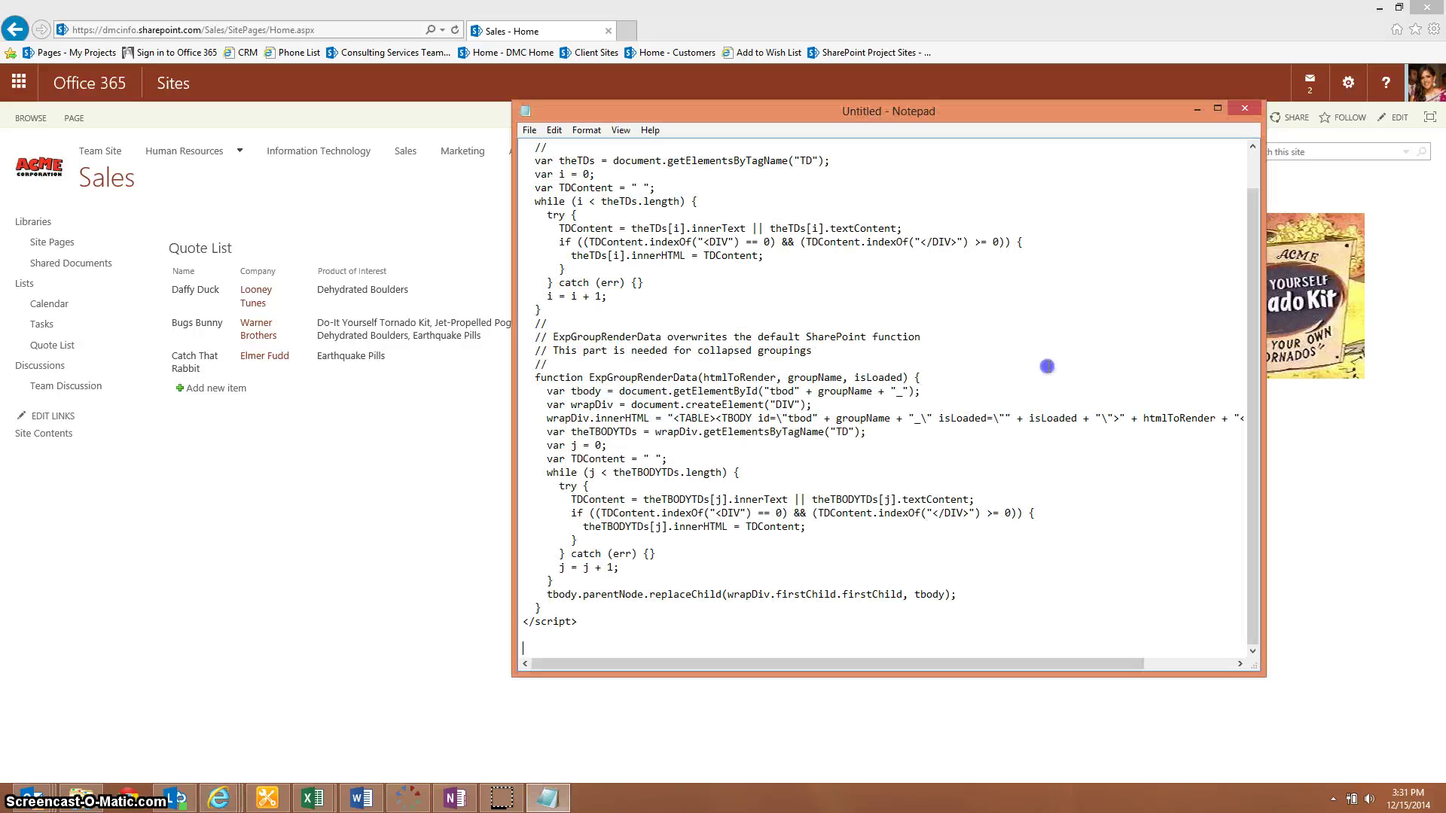
# Step: Save the script over the existing colorcoding.txt on the Desktop and close Notepad
pyautogui.click(522, 135)
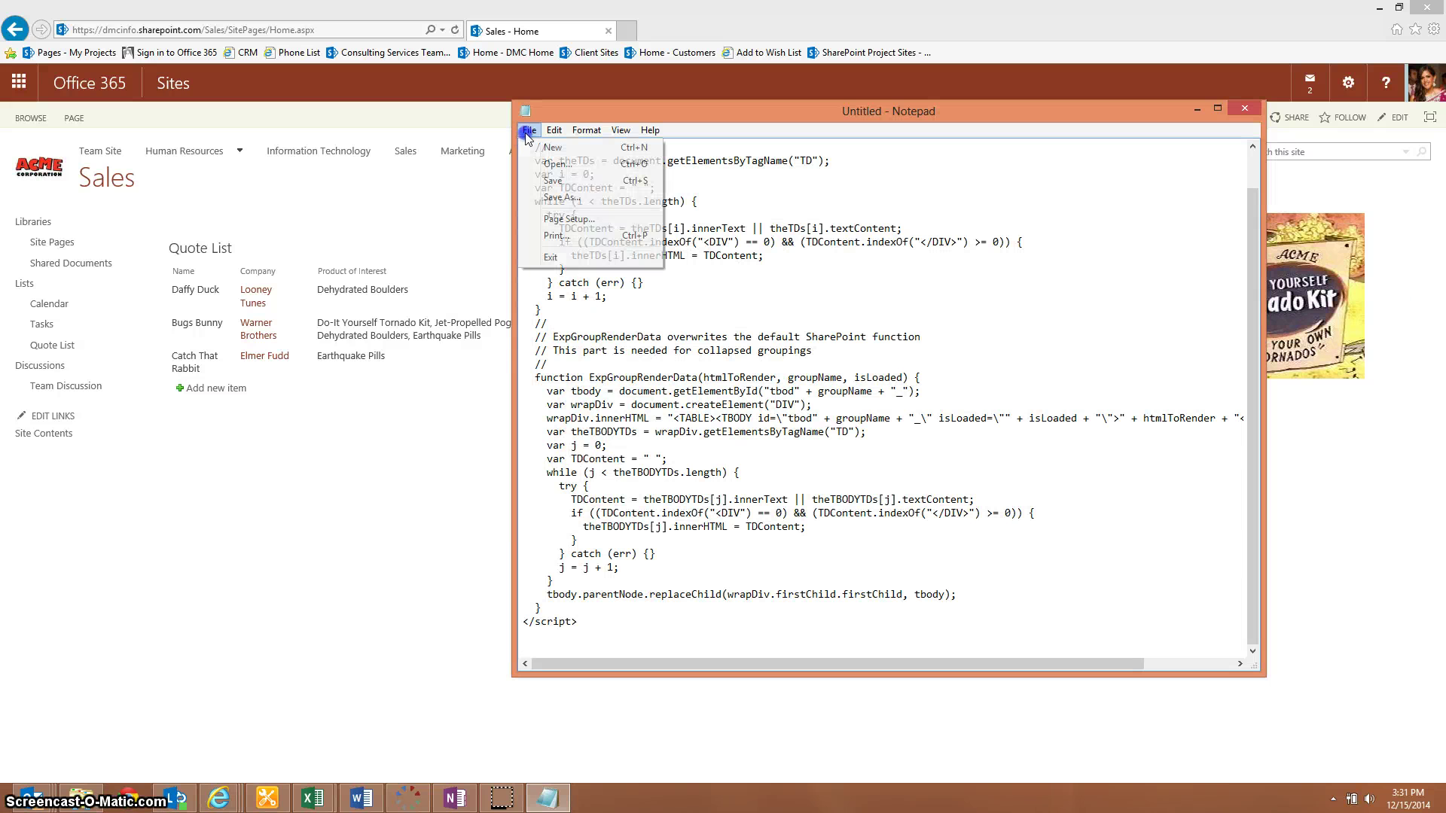
pyautogui.click(561, 197)
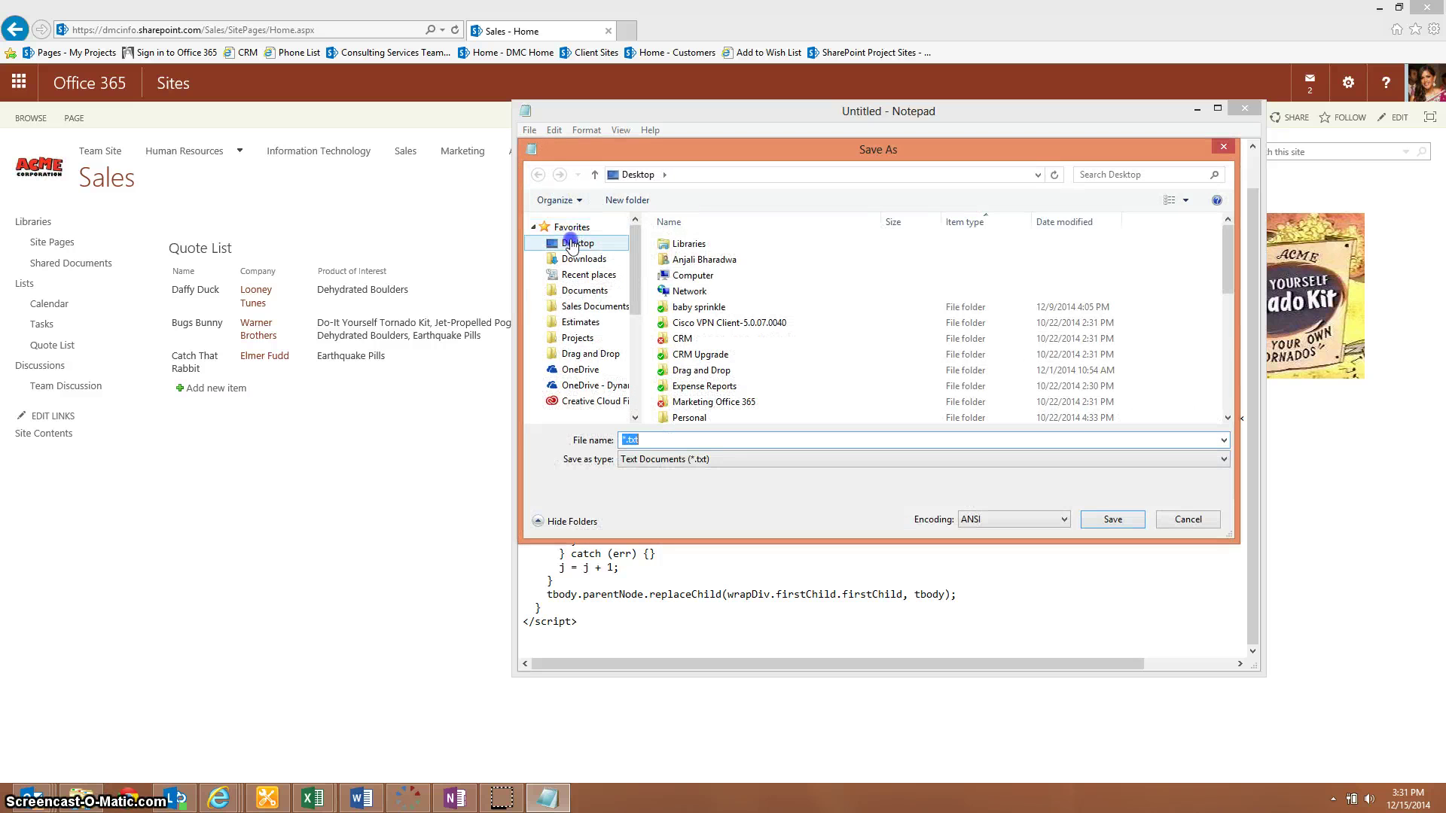
pyautogui.write('color')
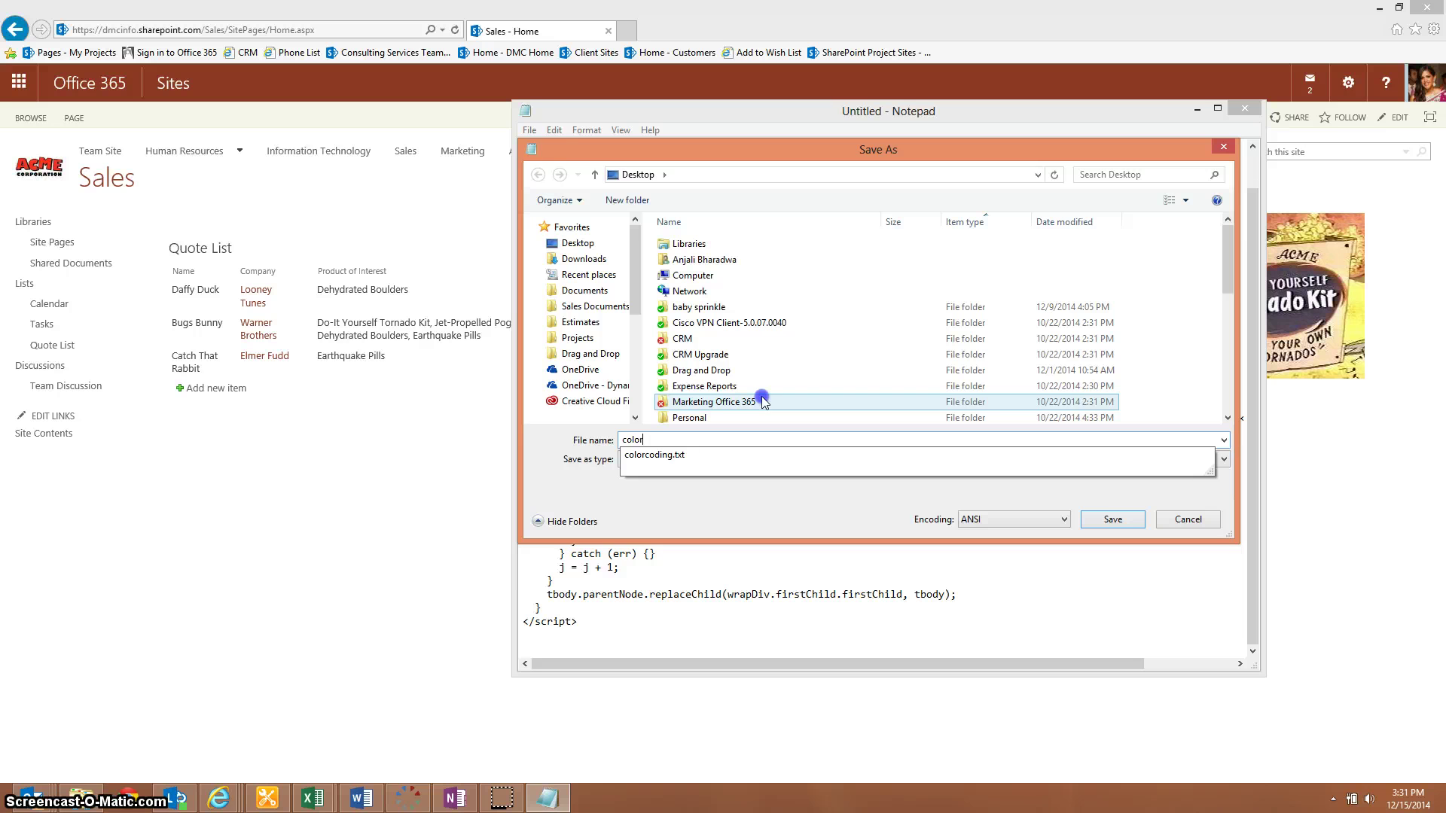
pyautogui.press('Down')
pyautogui.press('Return')
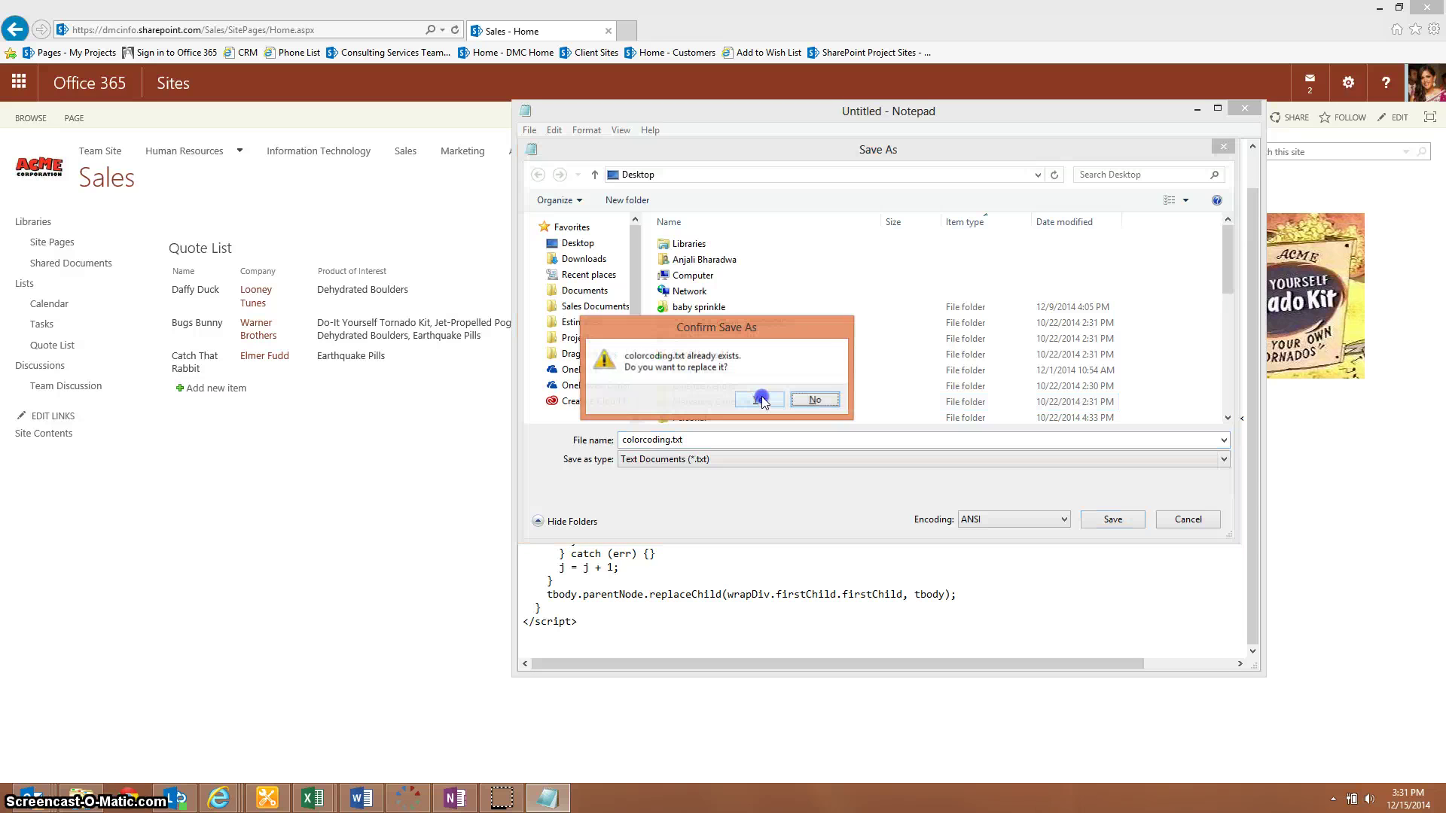
pyautogui.click(759, 400)
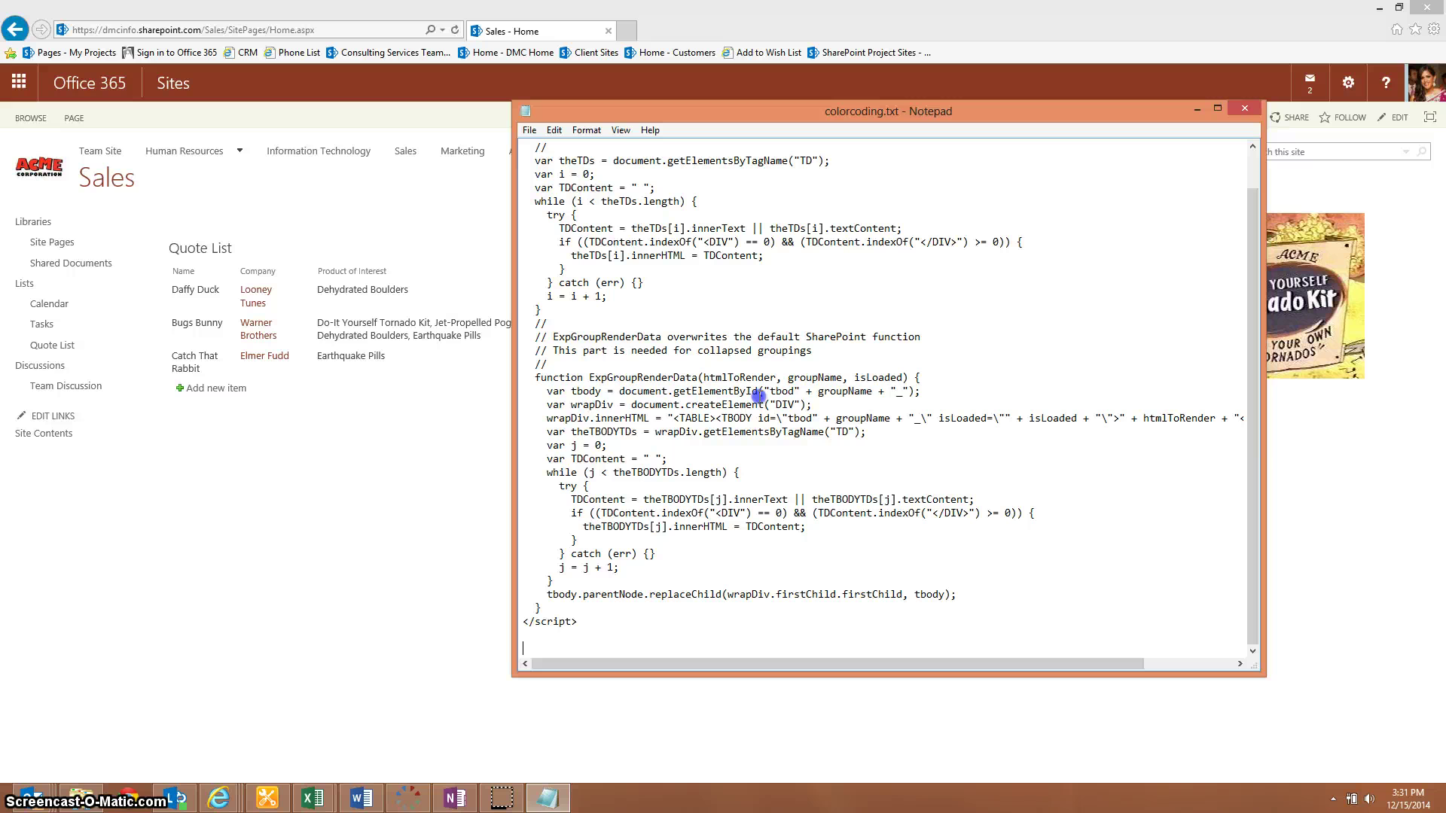
pyautogui.click(1243, 110)
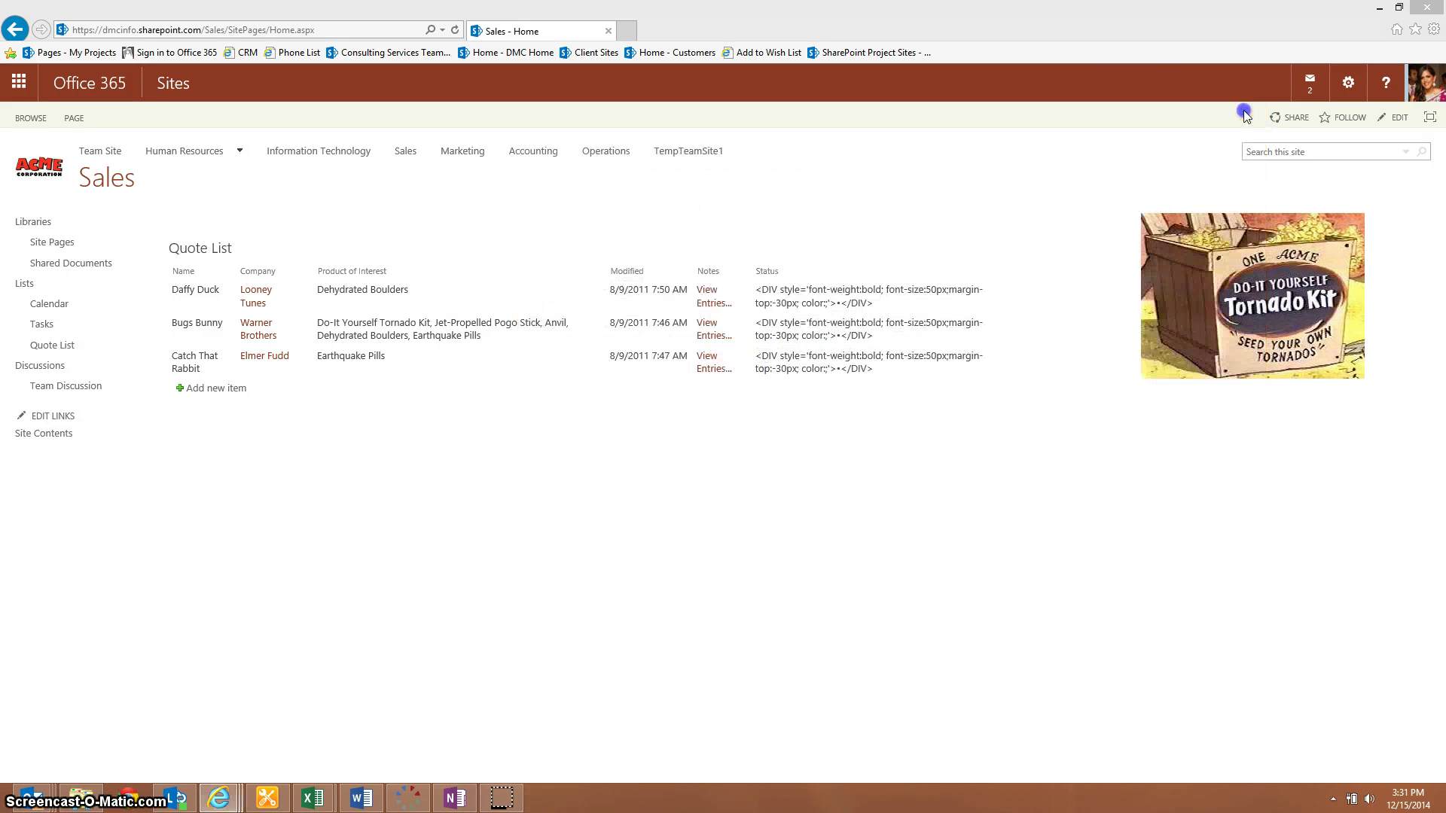
# Step: Upload colorcoding.txt from the computer into the Site Assets library
pyautogui.click(36, 443)
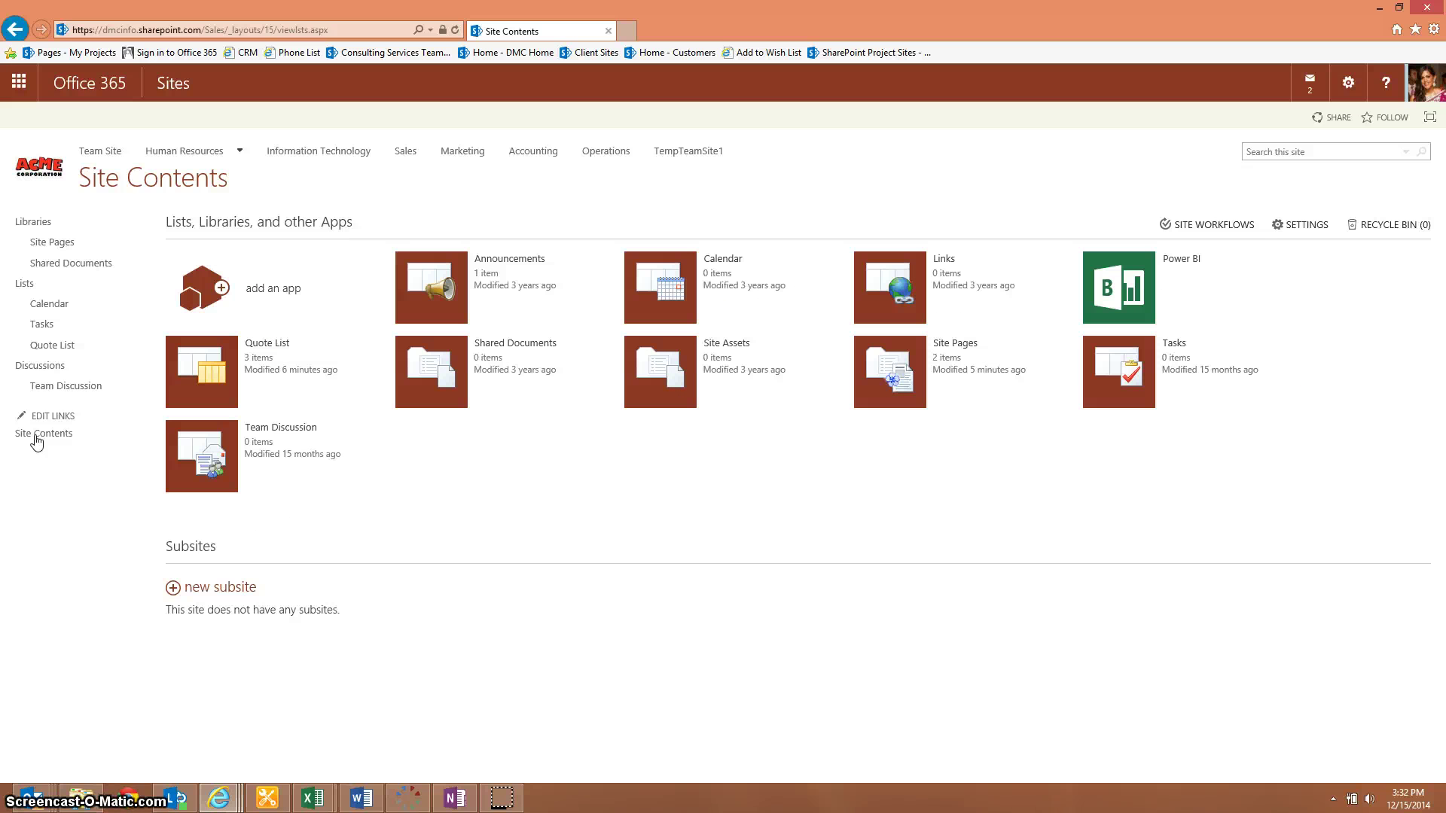
pyautogui.click(660, 390)
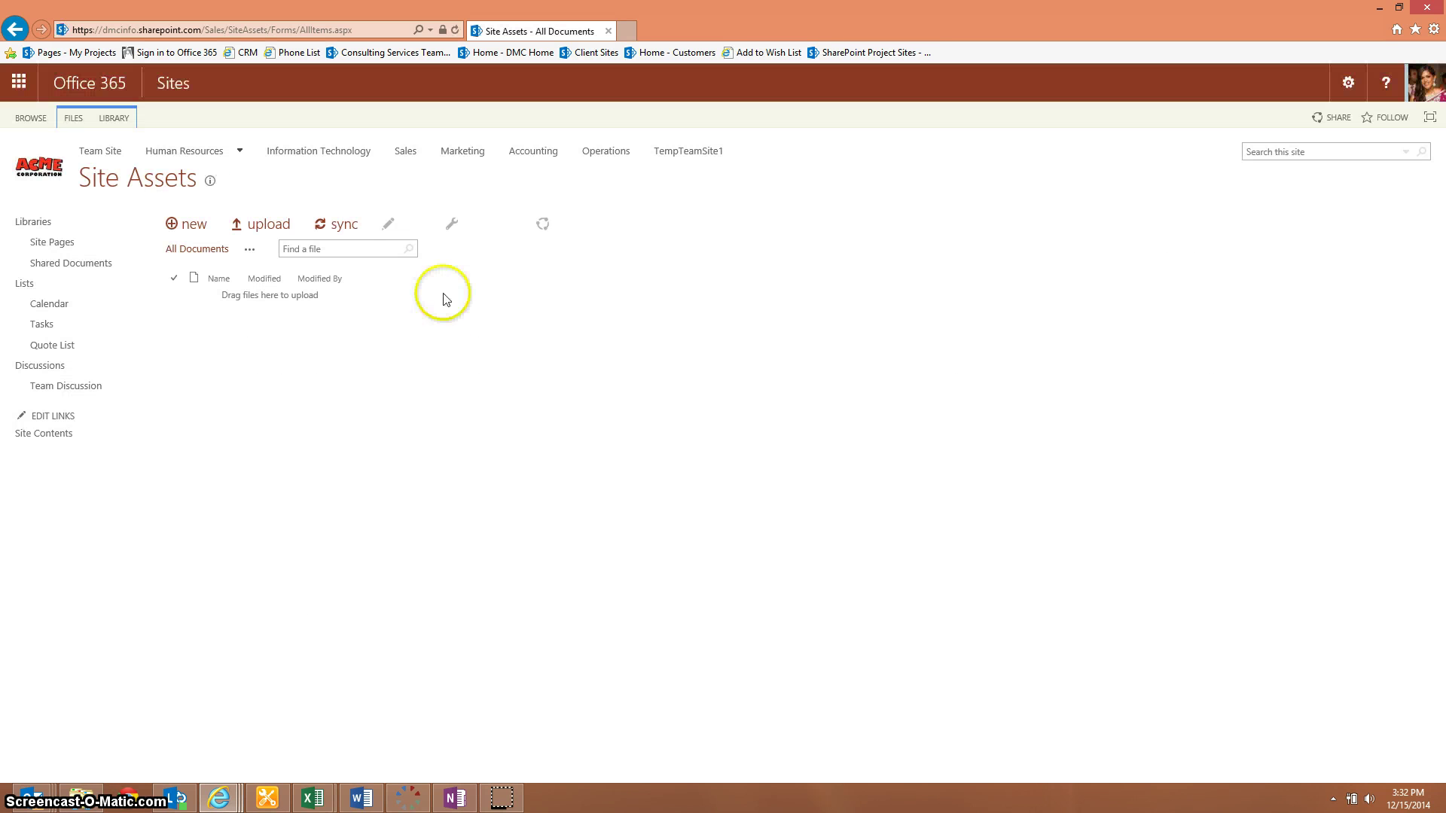
pyautogui.click(267, 226)
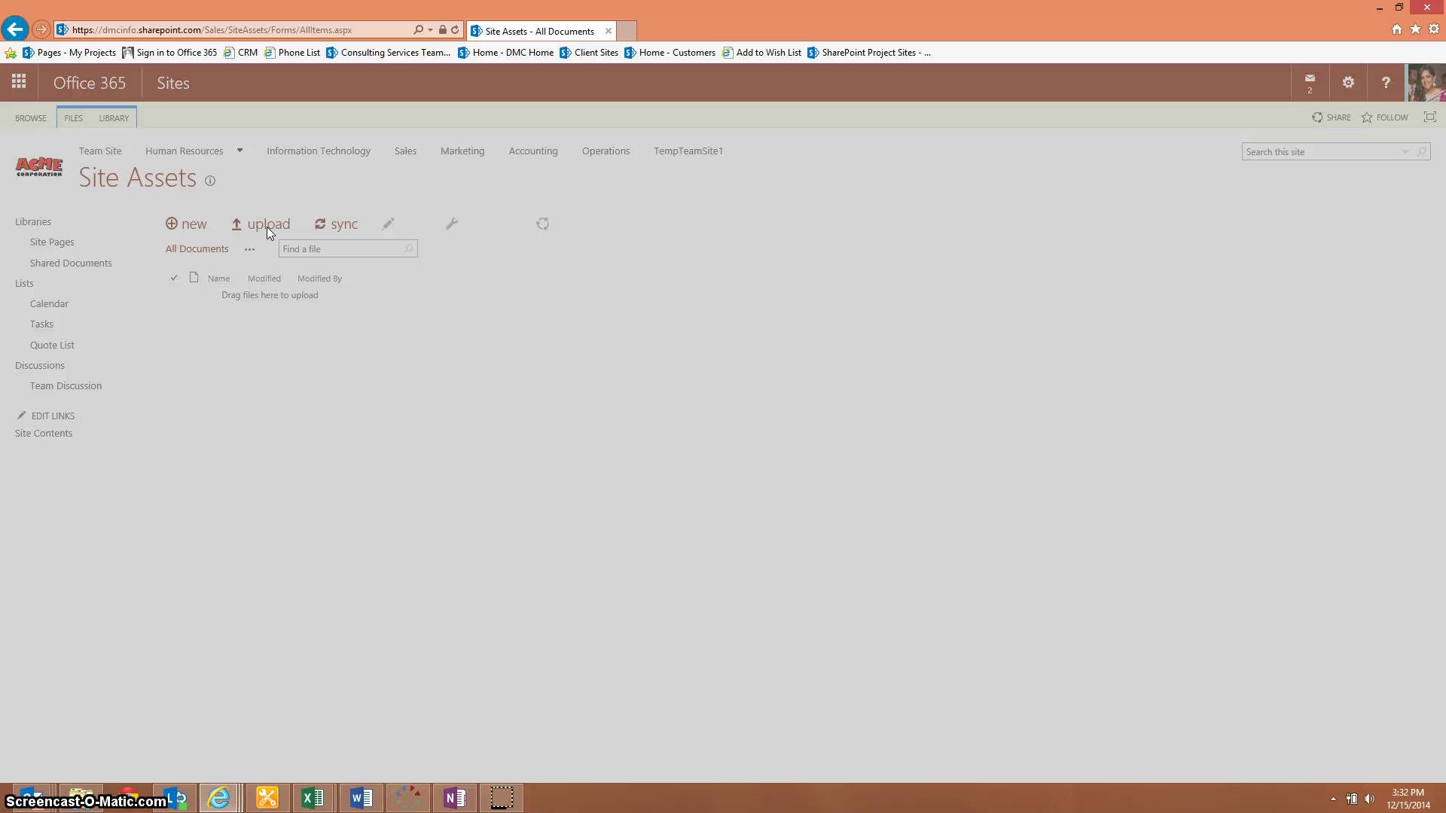
pyautogui.click(913, 391)
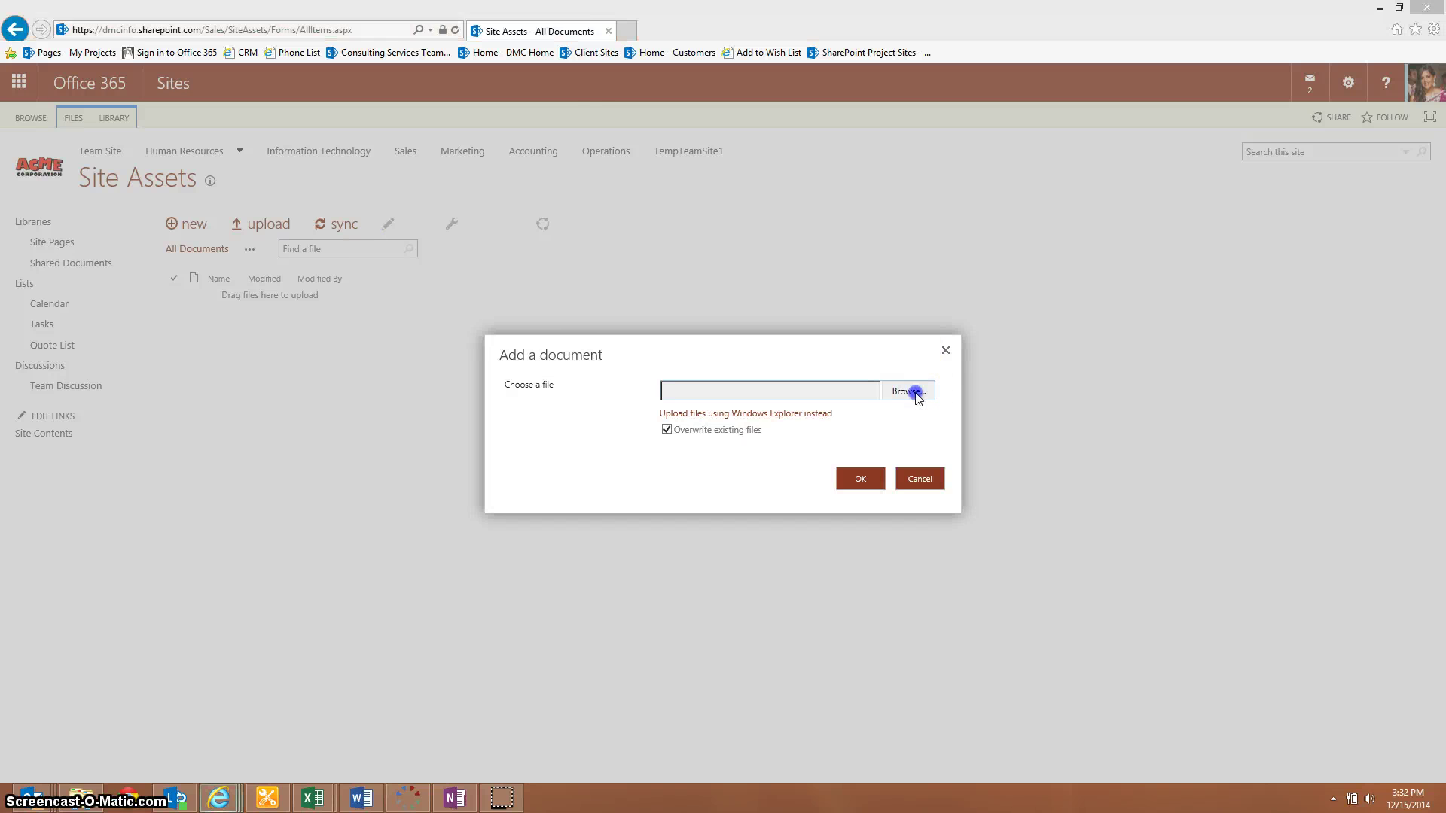
pyautogui.write('c')
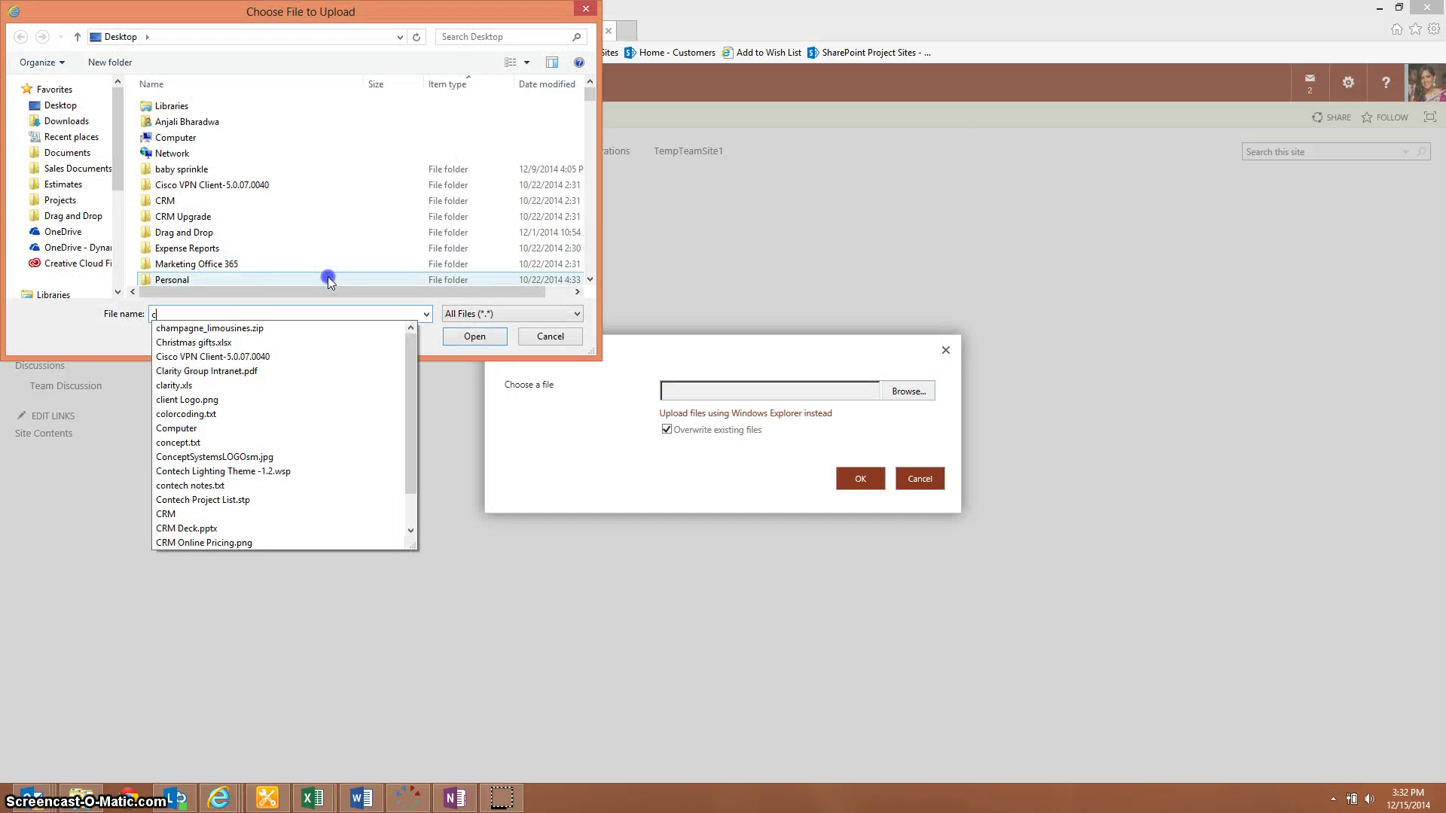
pyautogui.write('o')
pyautogui.press('Down')
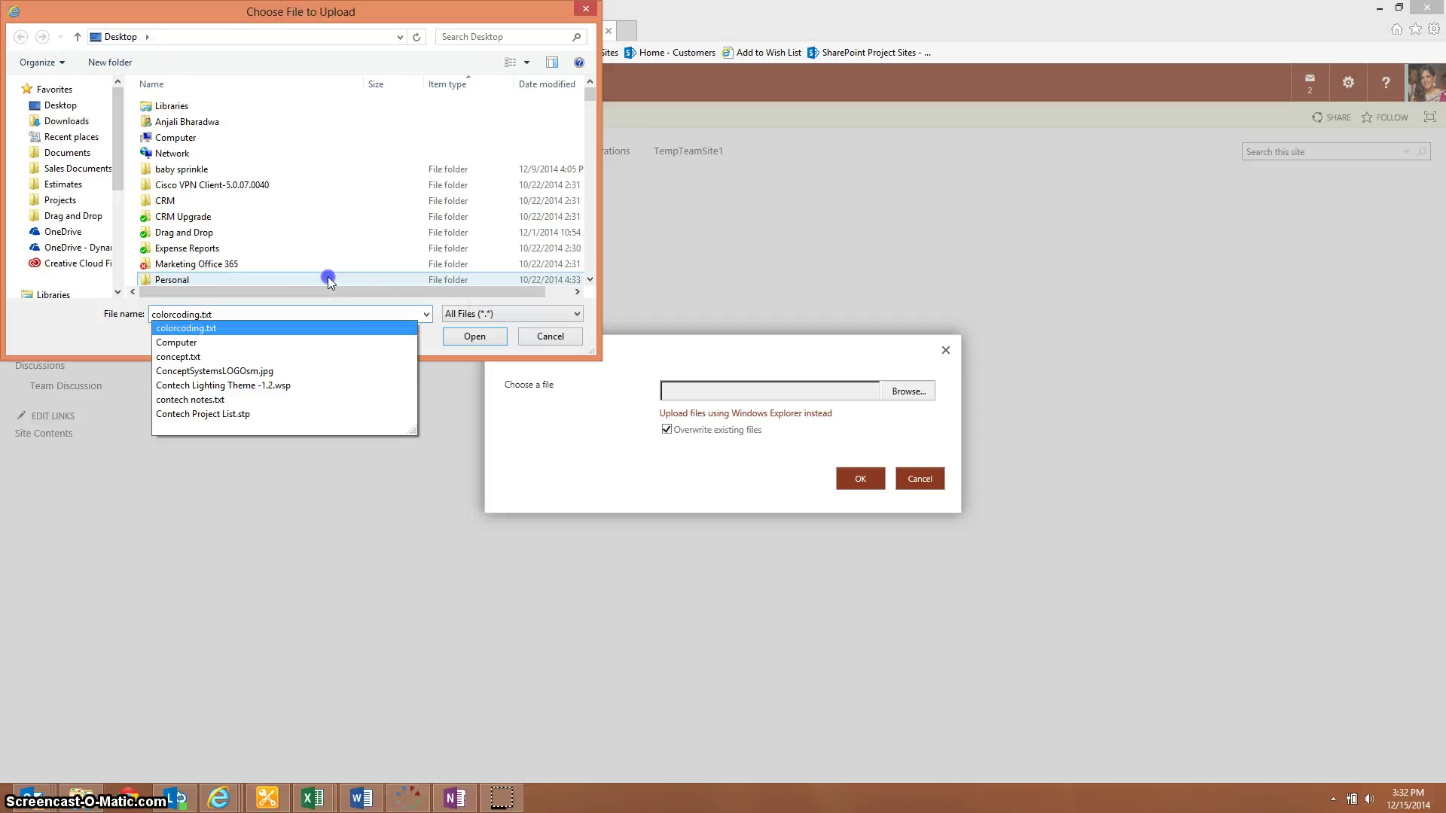
pyautogui.press('Return')
pyautogui.click(847, 484)
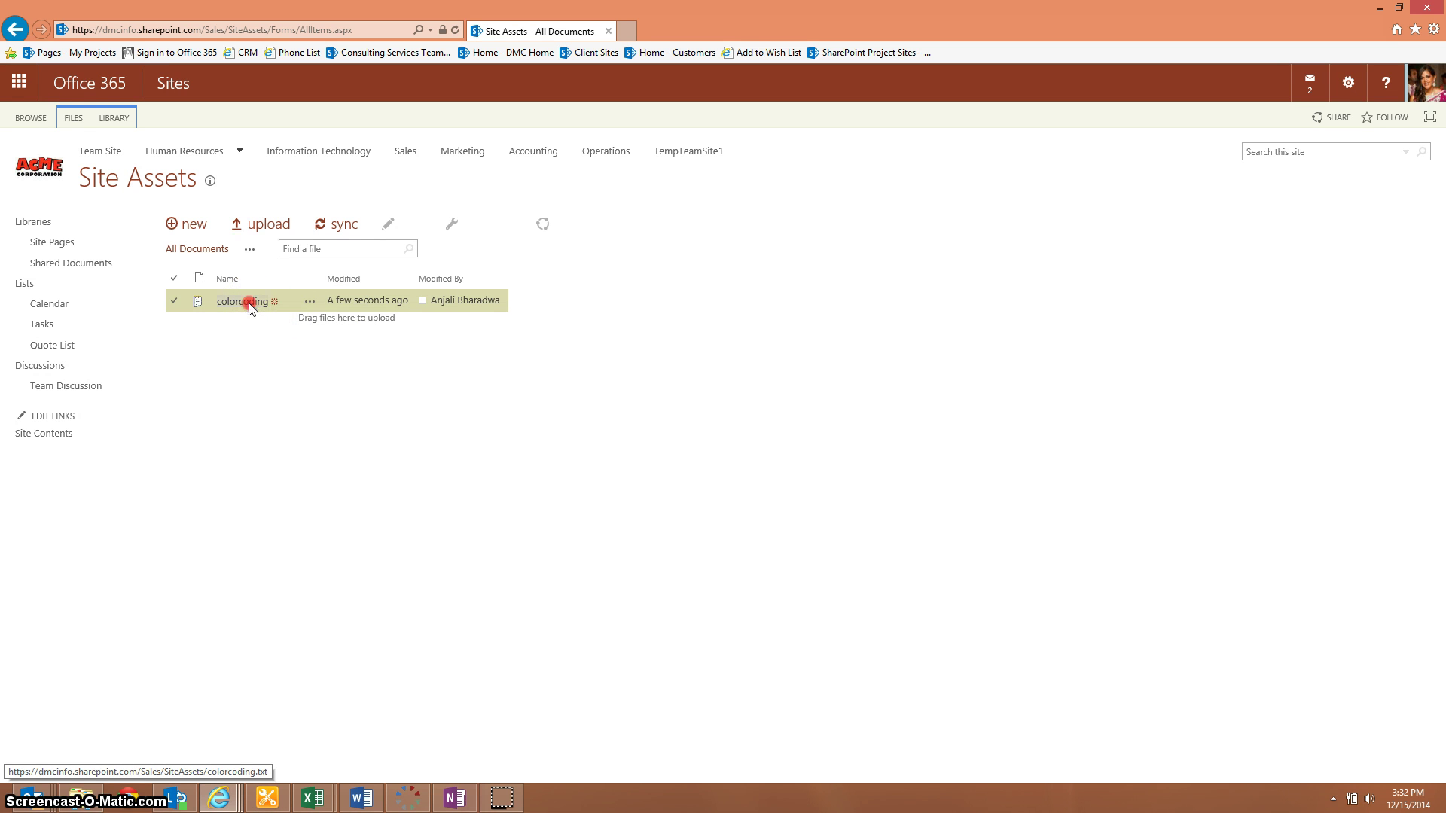
# Step: Copy the shortcut link to colorcoding.txt and return to the Sales home page
pyautogui.rightClick(250, 304)
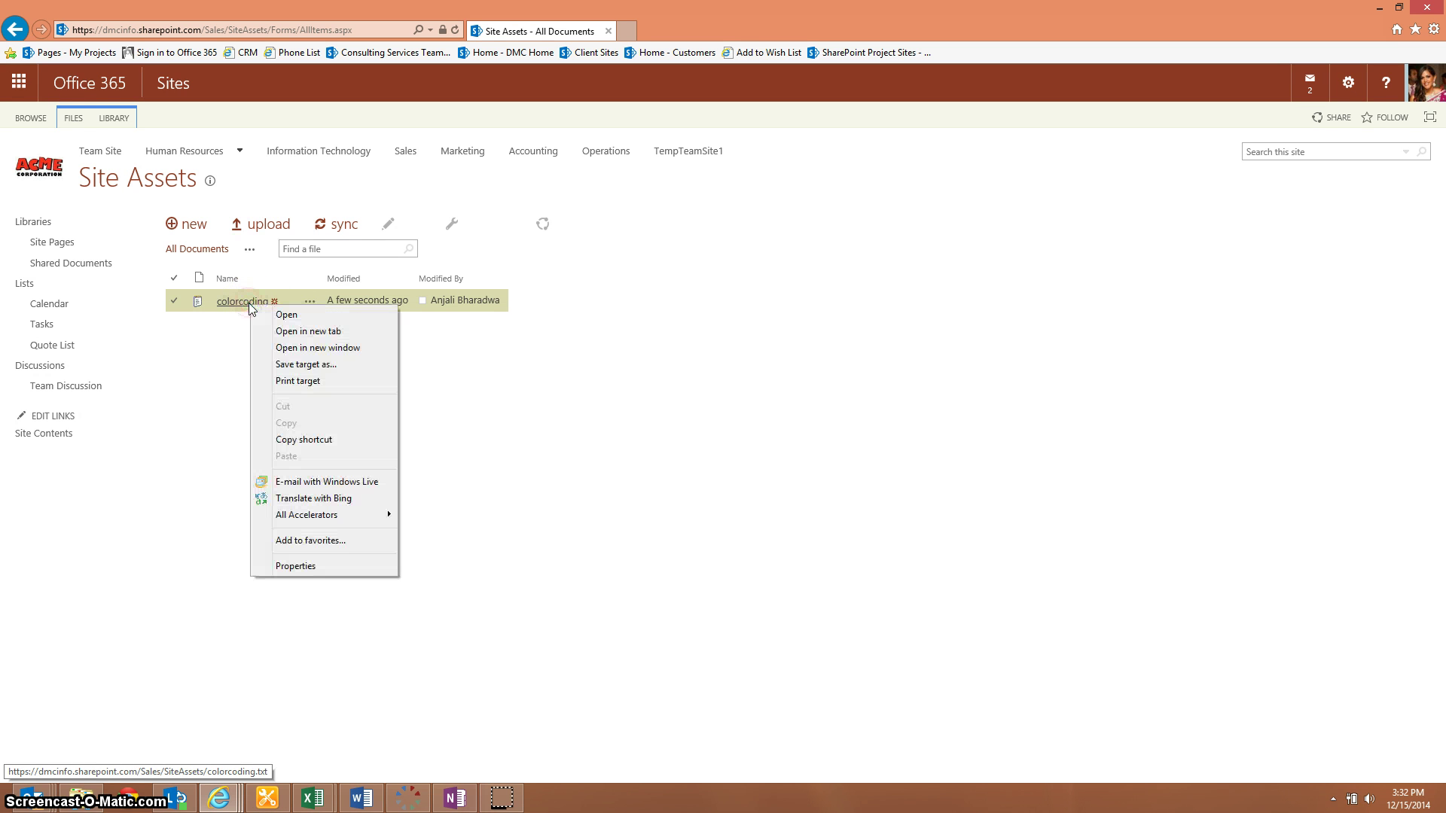
pyautogui.click(307, 443)
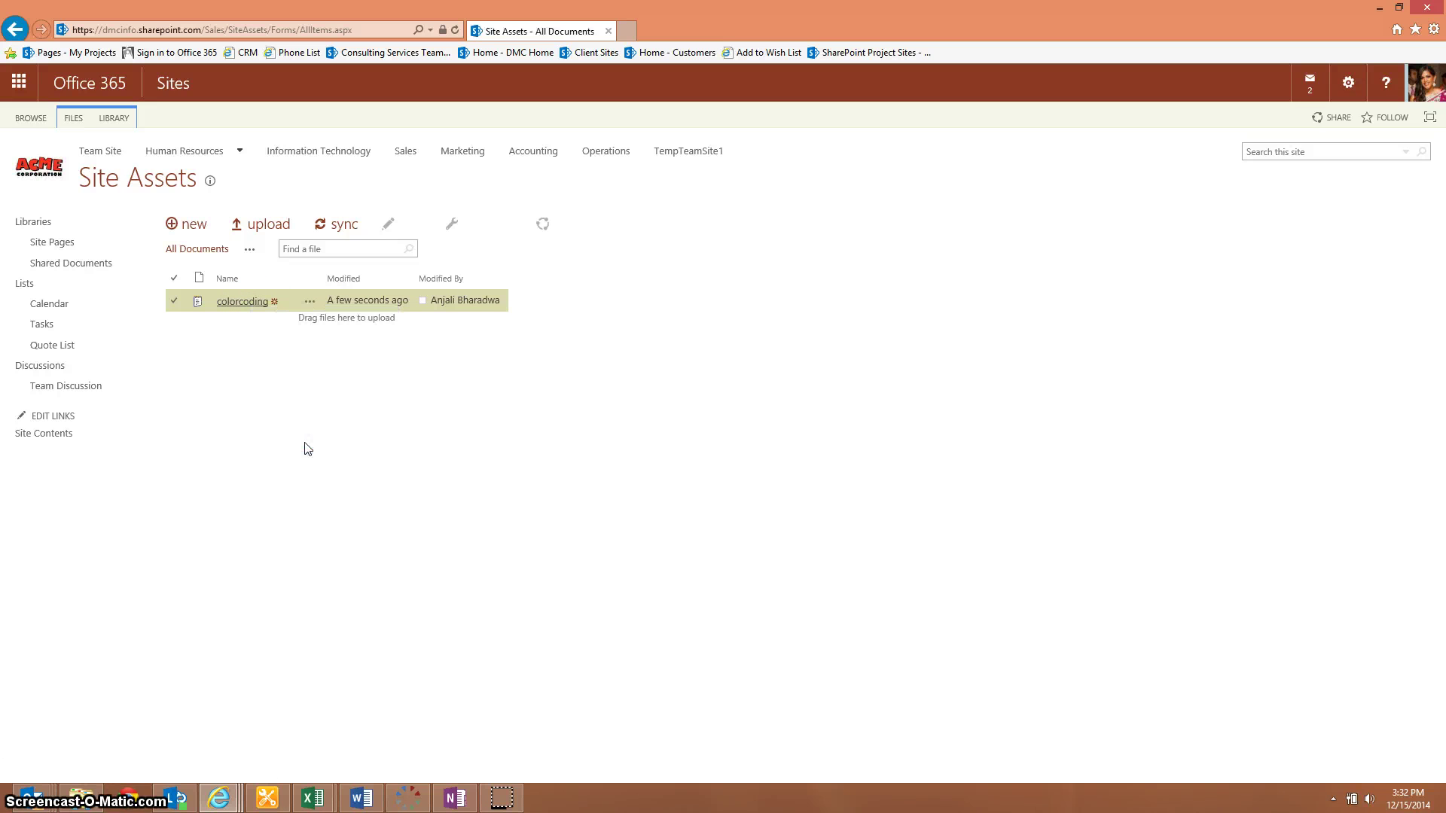
pyautogui.click(300, 461)
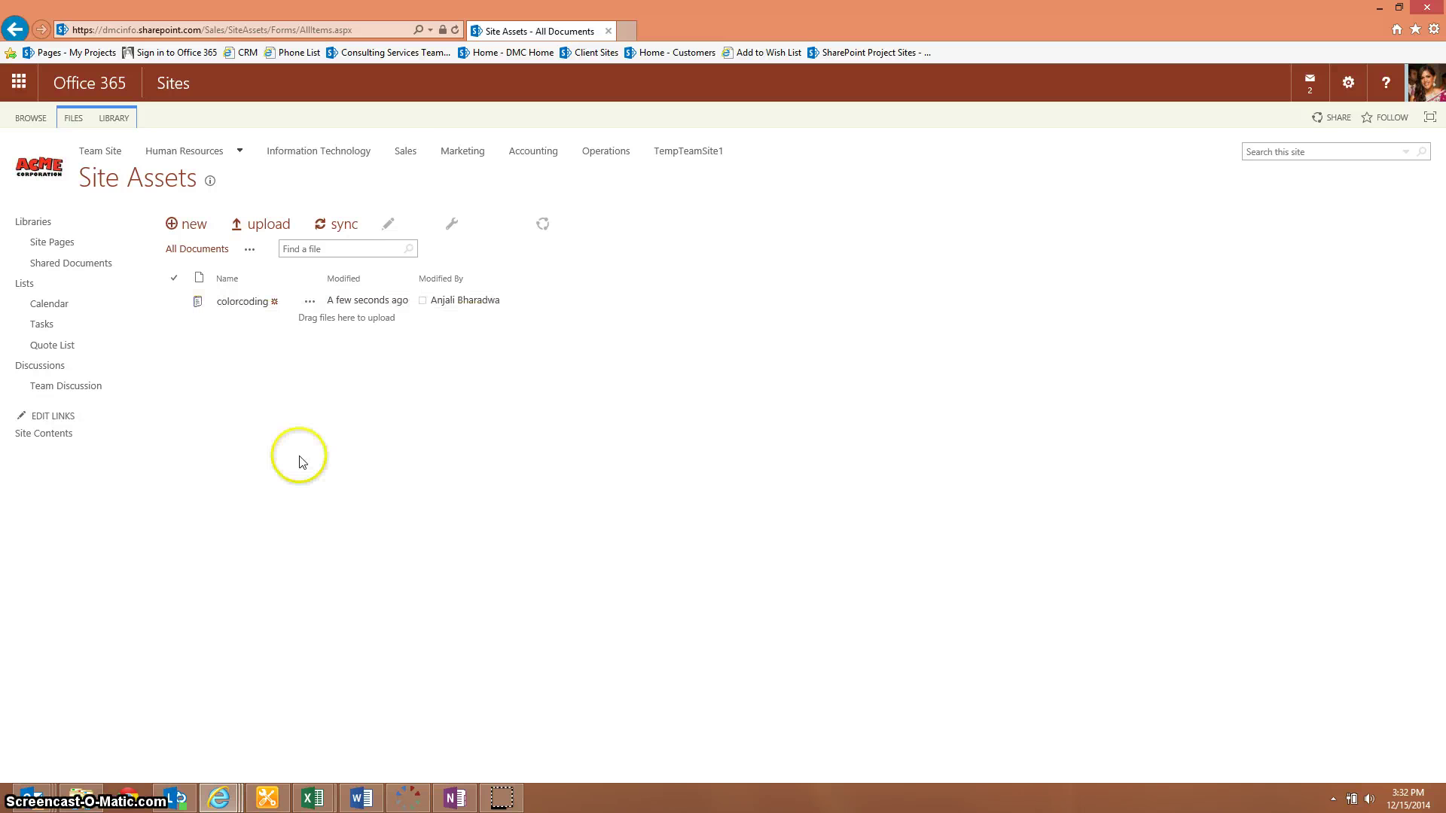
pyautogui.click(403, 154)
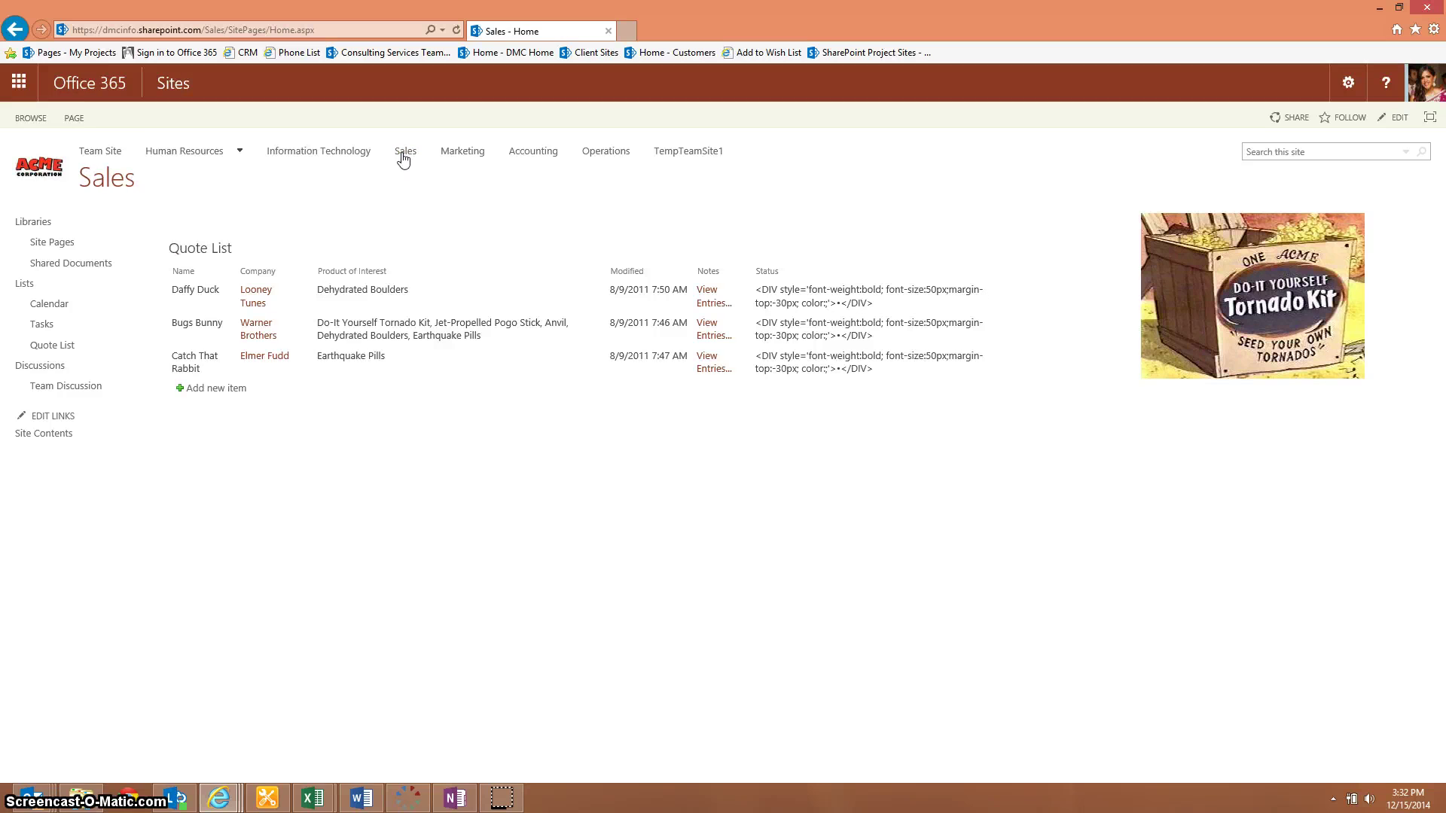
# Step: Put the Sales home page in edit mode and insert a Content Editor web part from Media and Content
pyautogui.click(393, 160)
pyautogui.click(69, 121)
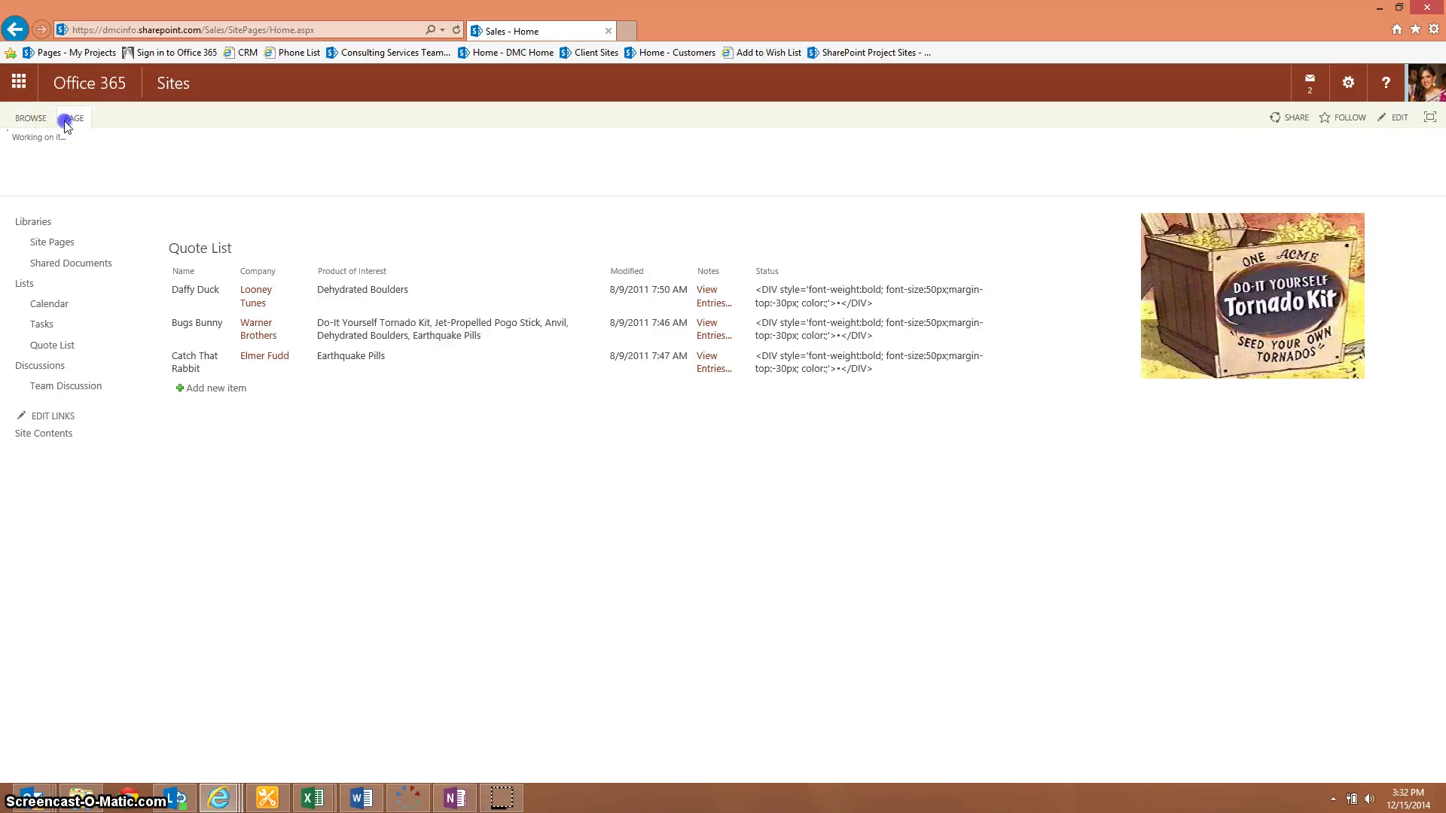
pyautogui.click(20, 154)
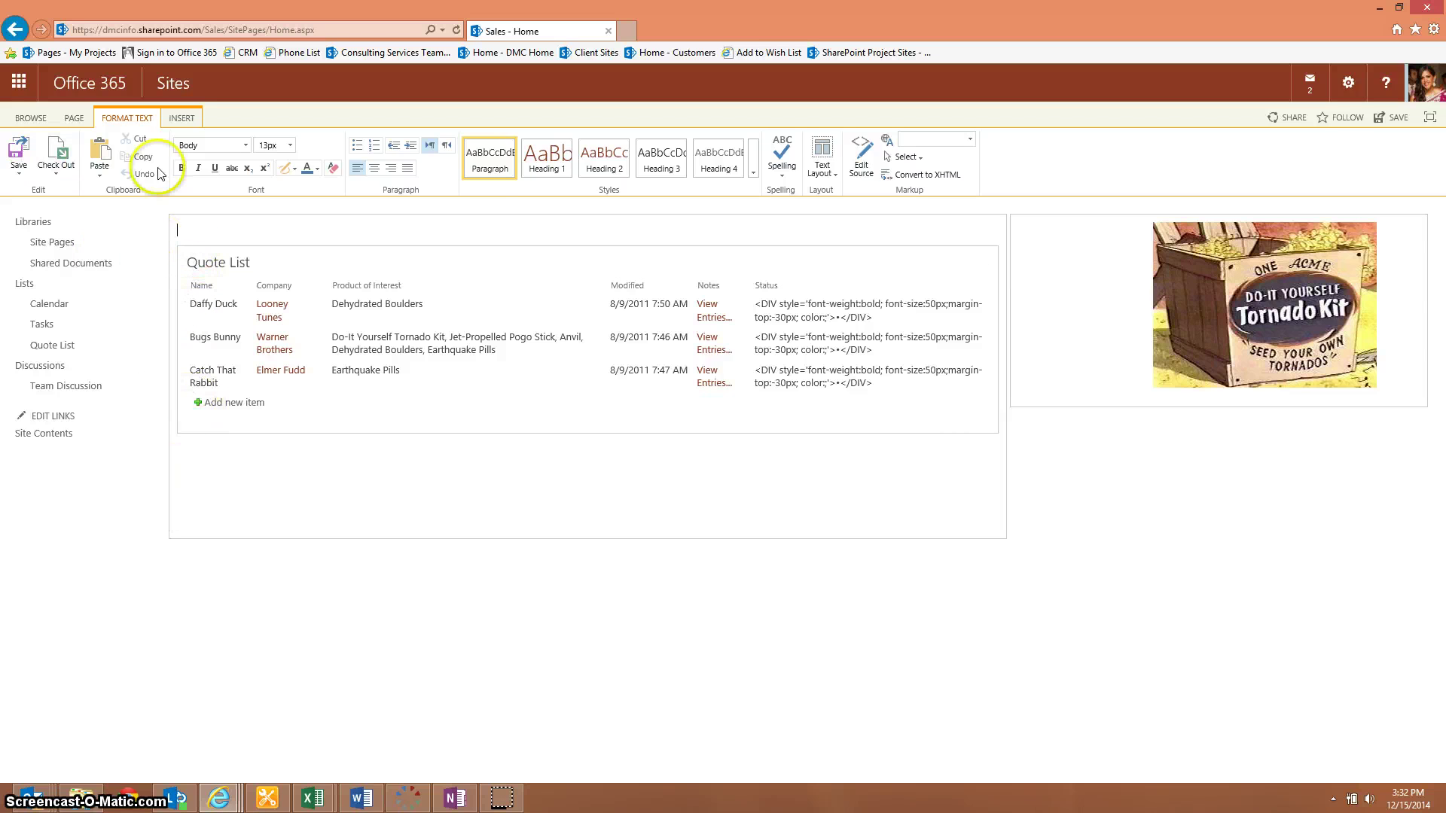
pyautogui.click(175, 122)
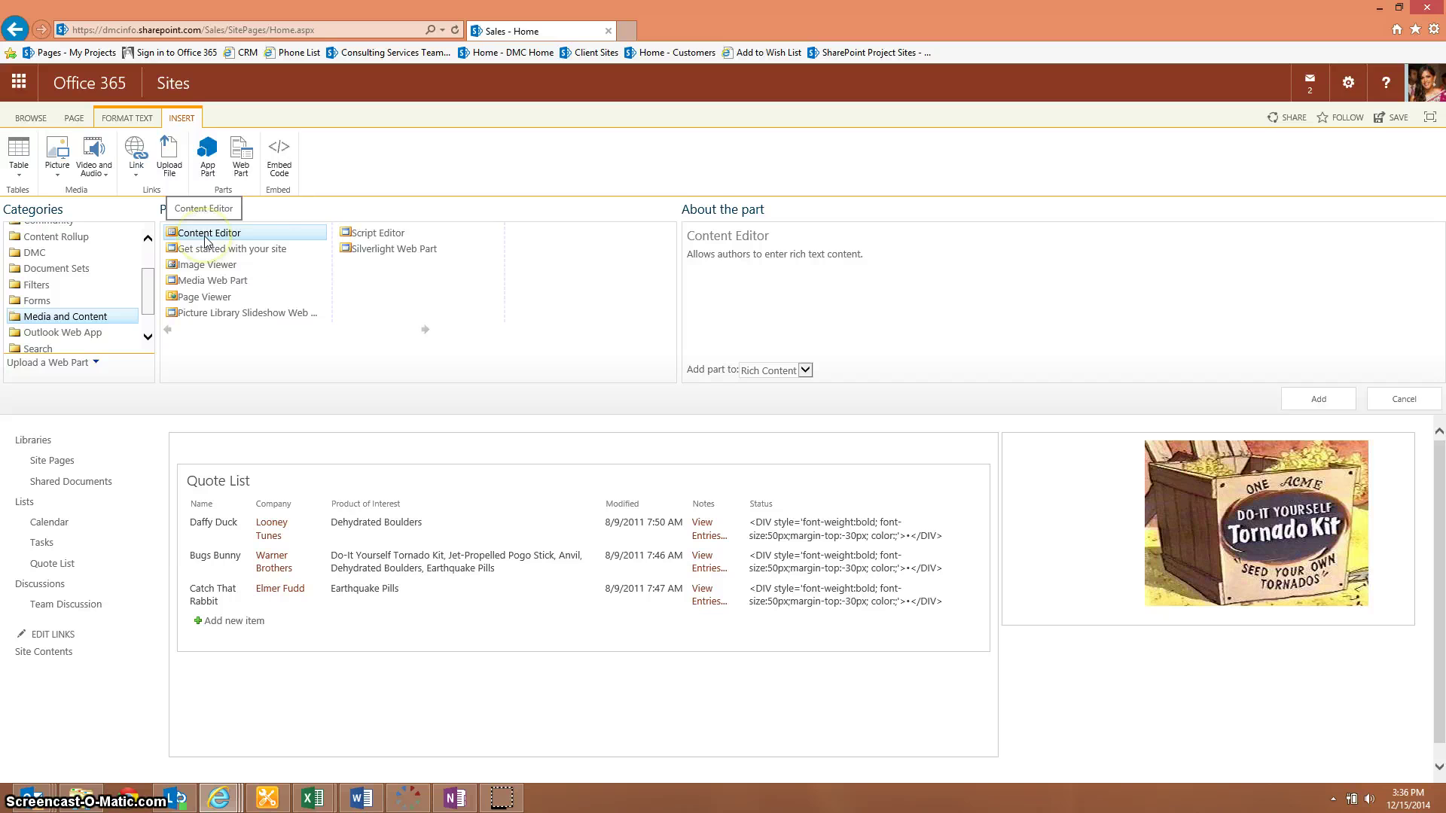
pyautogui.click(1316, 400)
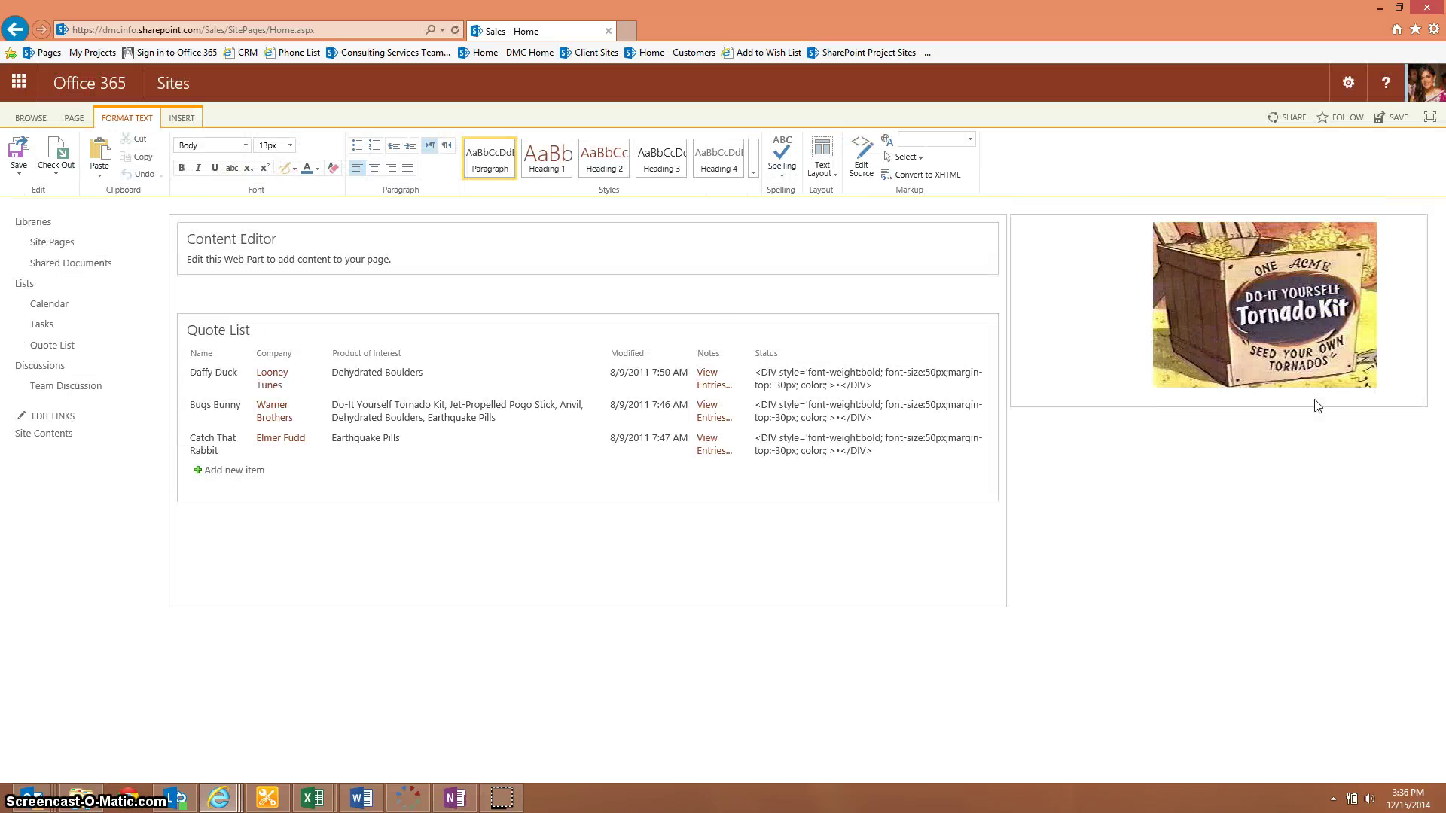
pyautogui.click(1131, 402)
# Step: Set the Content Editor's Content Link to the copied colorcoding.txt URL, testing the link before applying
pyautogui.click(966, 238)
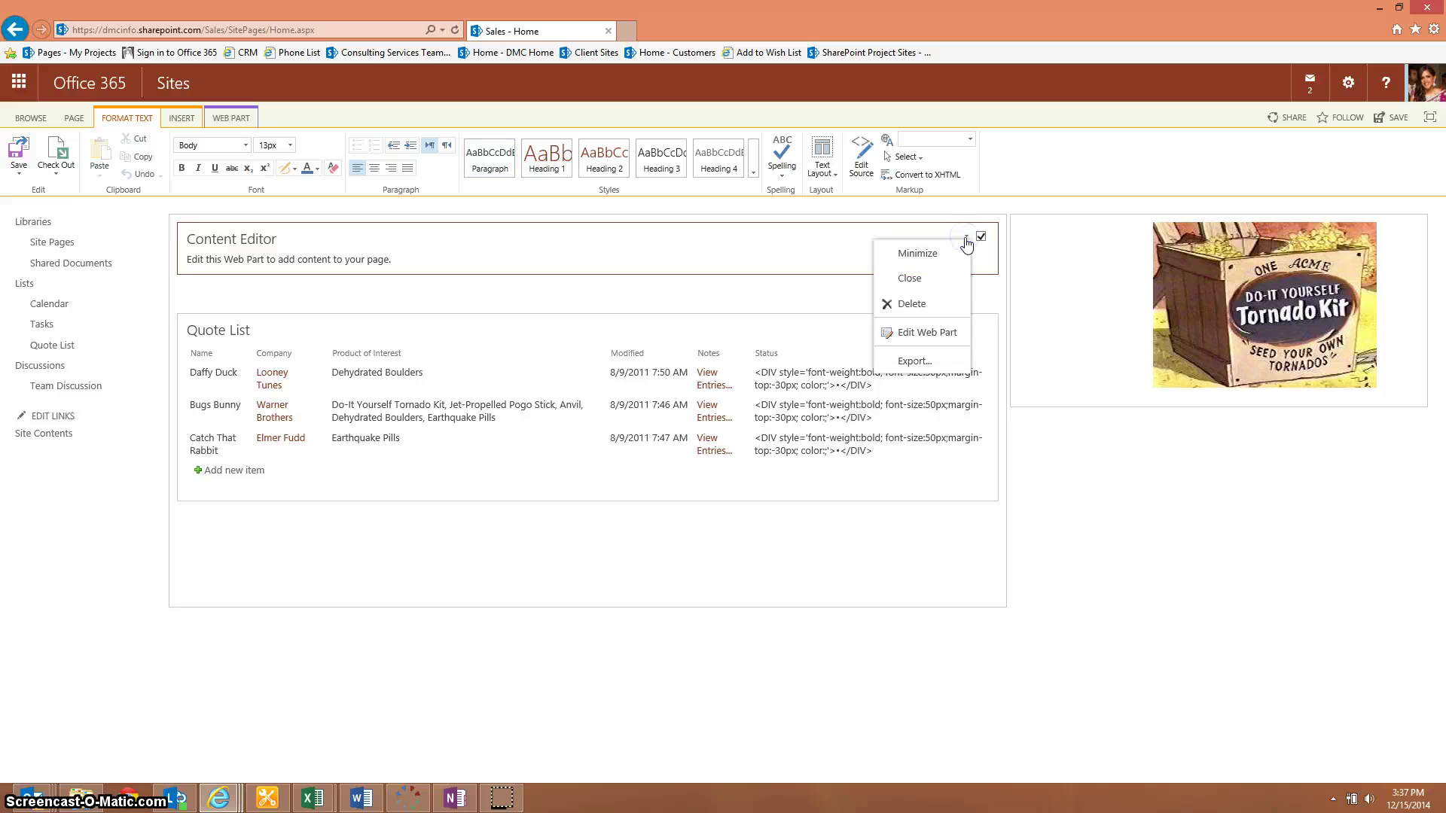
pyautogui.click(934, 334)
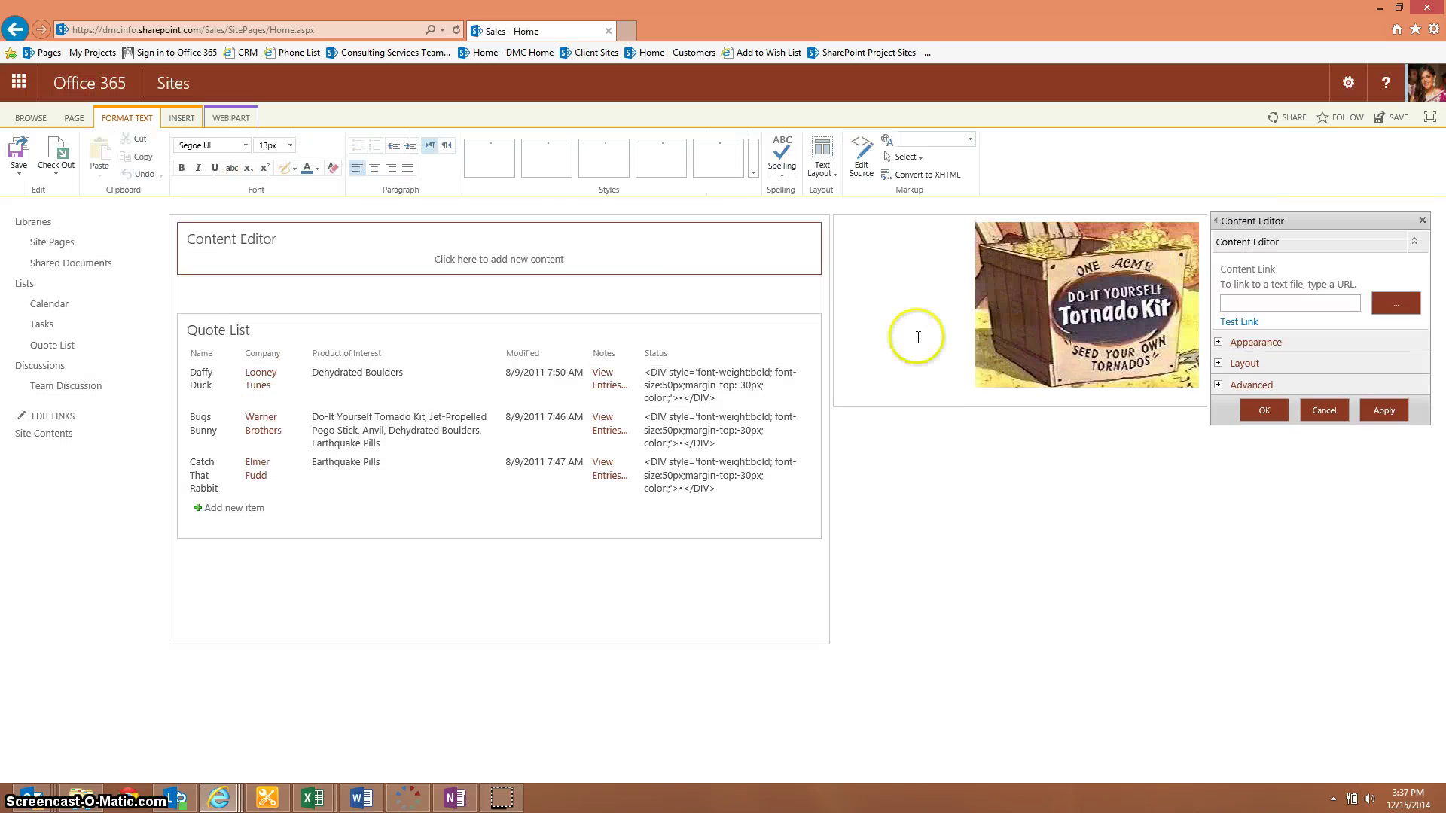
pyautogui.click(1388, 311)
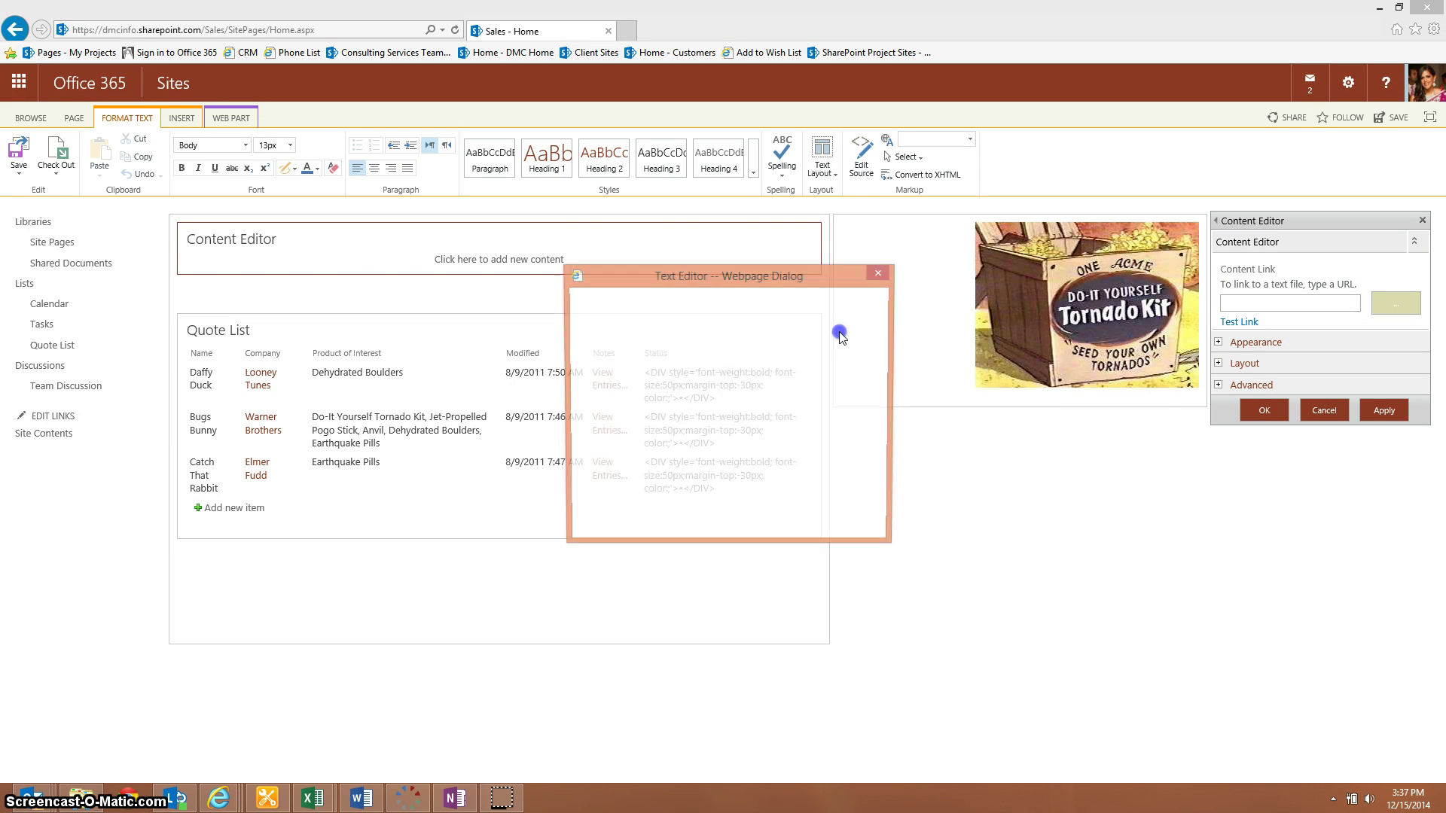
pyautogui.write('https://dmcinfo.sharepoint.com/Sales/SiteAssets/colorcoding.txt')
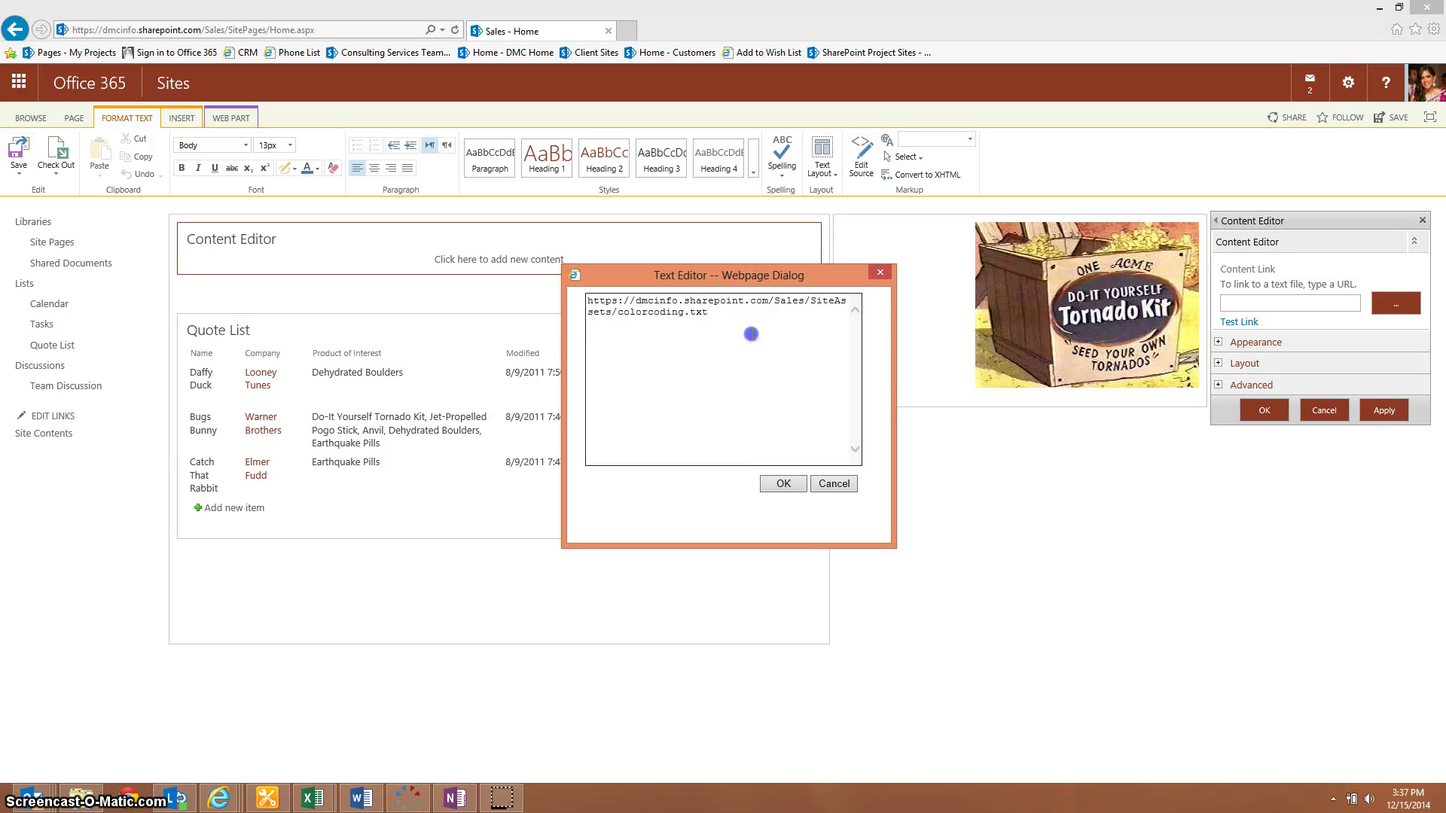
pyautogui.click(782, 485)
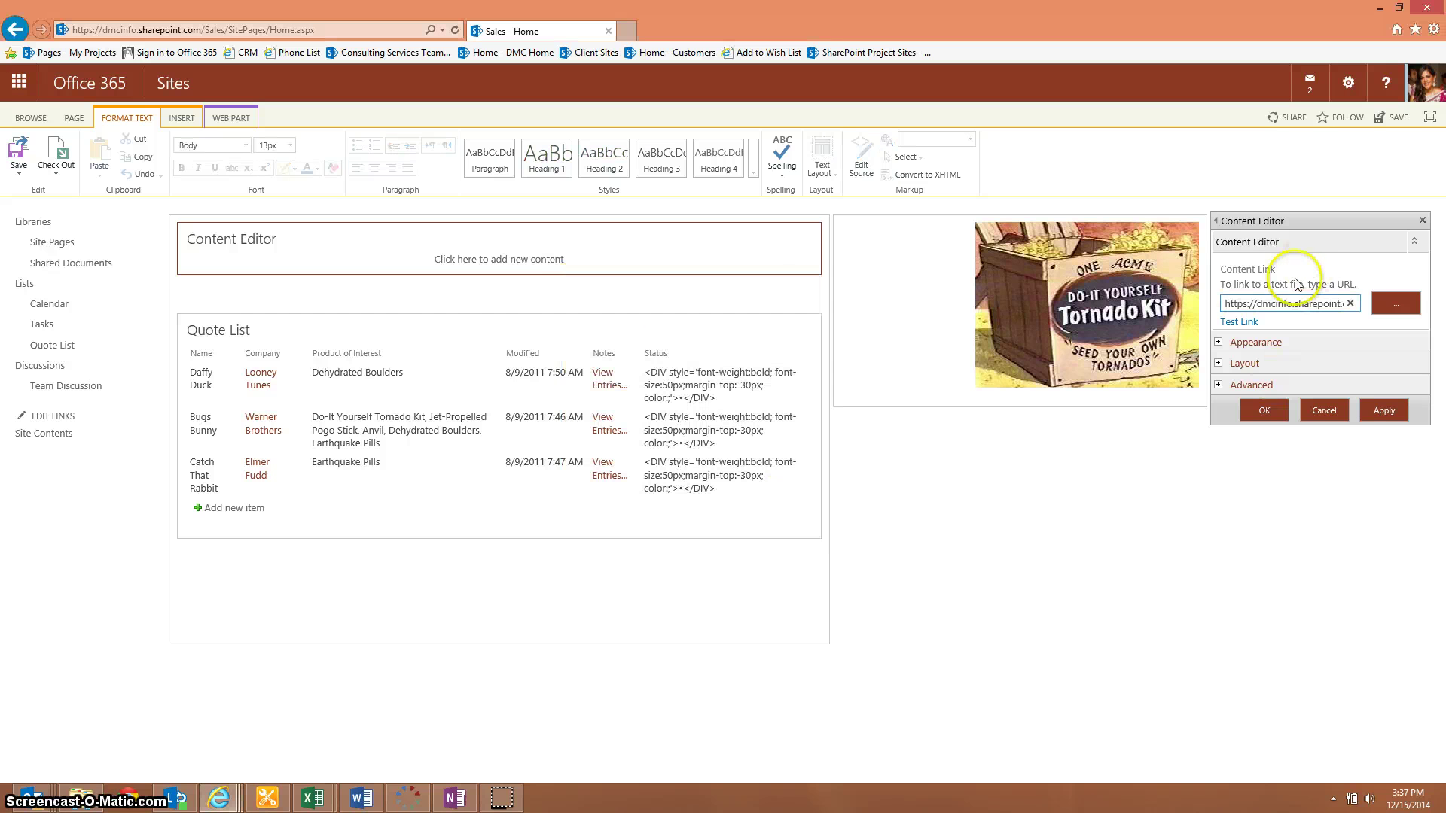
pyautogui.click(1238, 323)
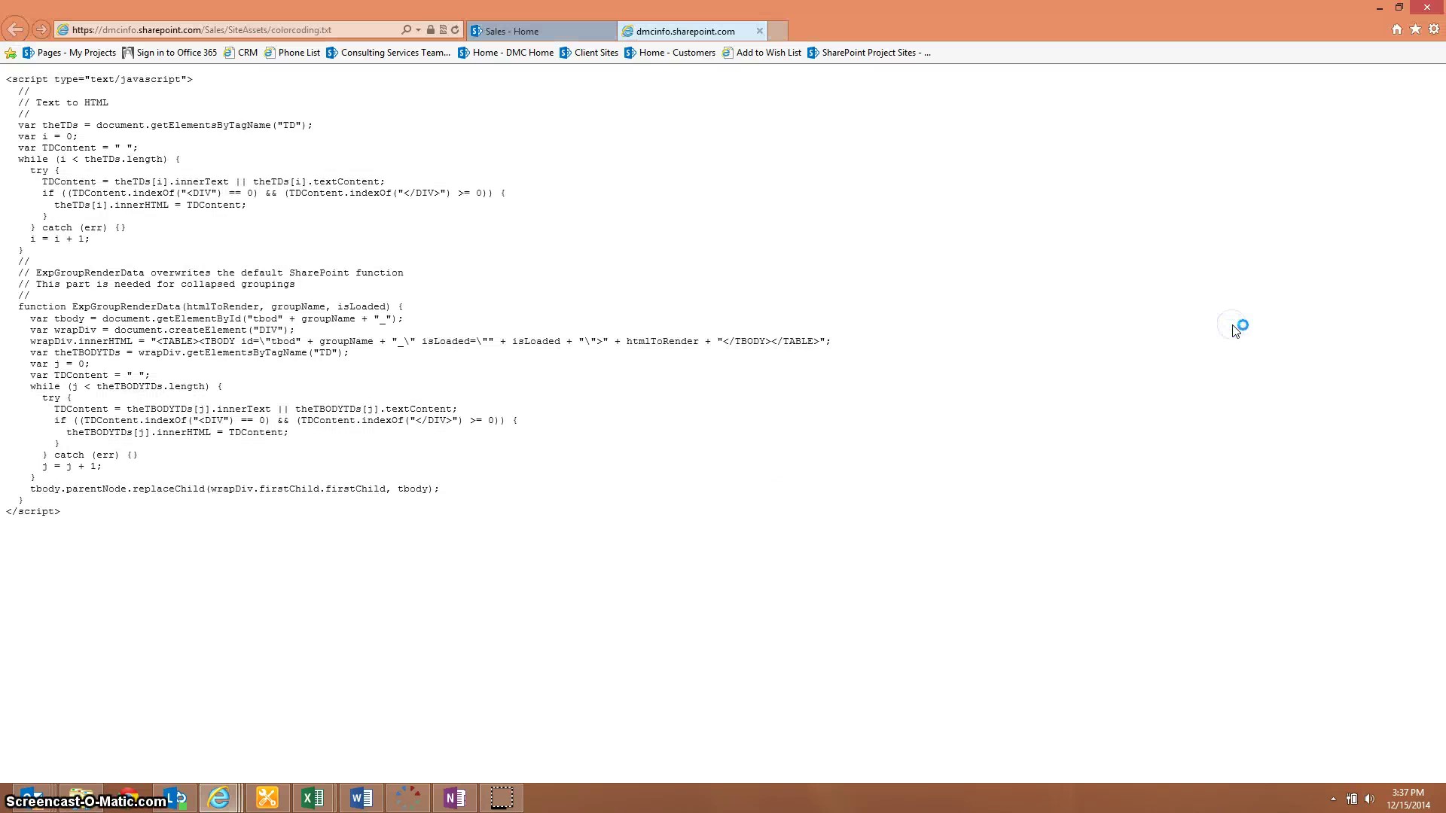
pyautogui.click(759, 32)
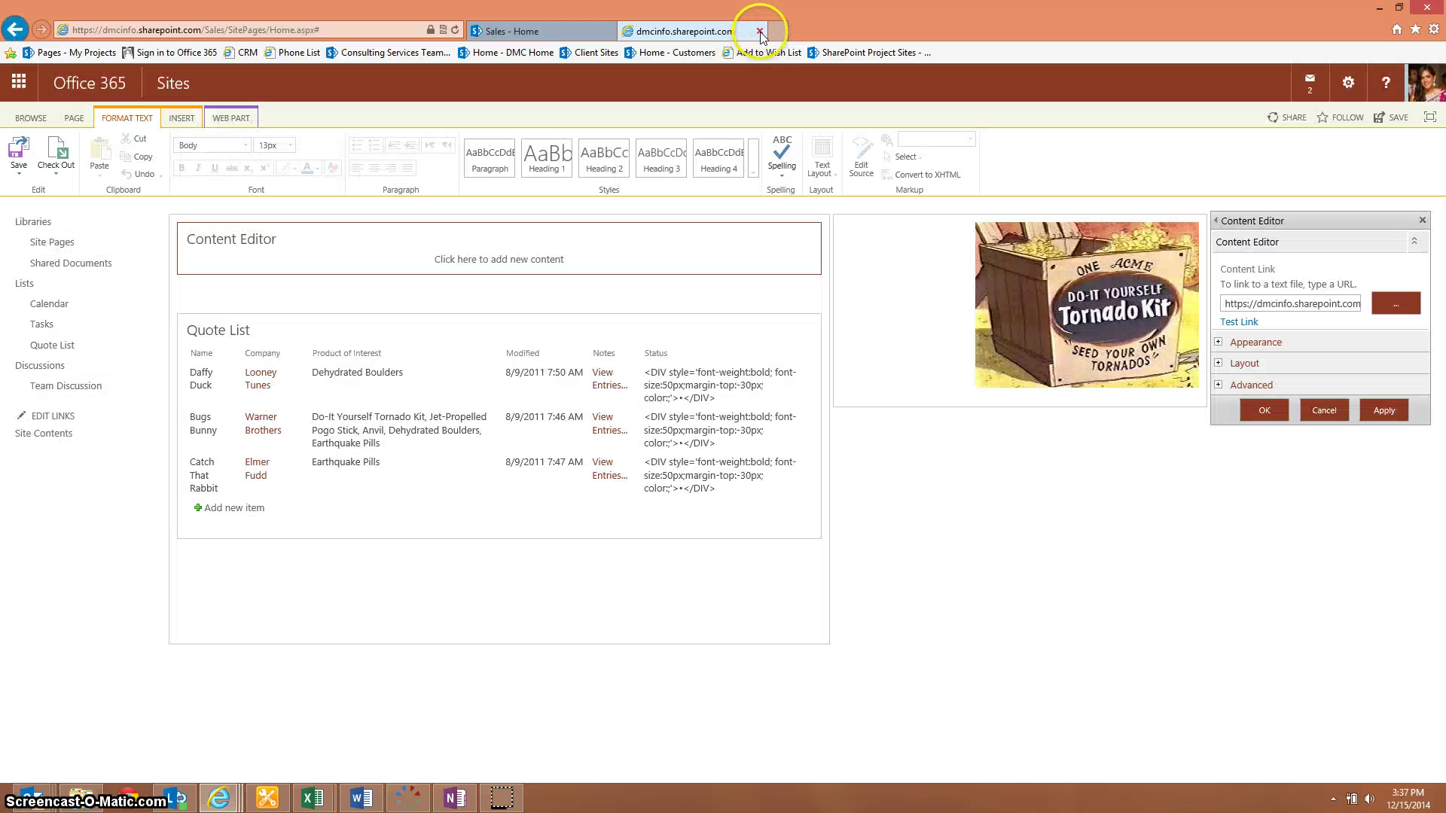
pyautogui.click(1265, 411)
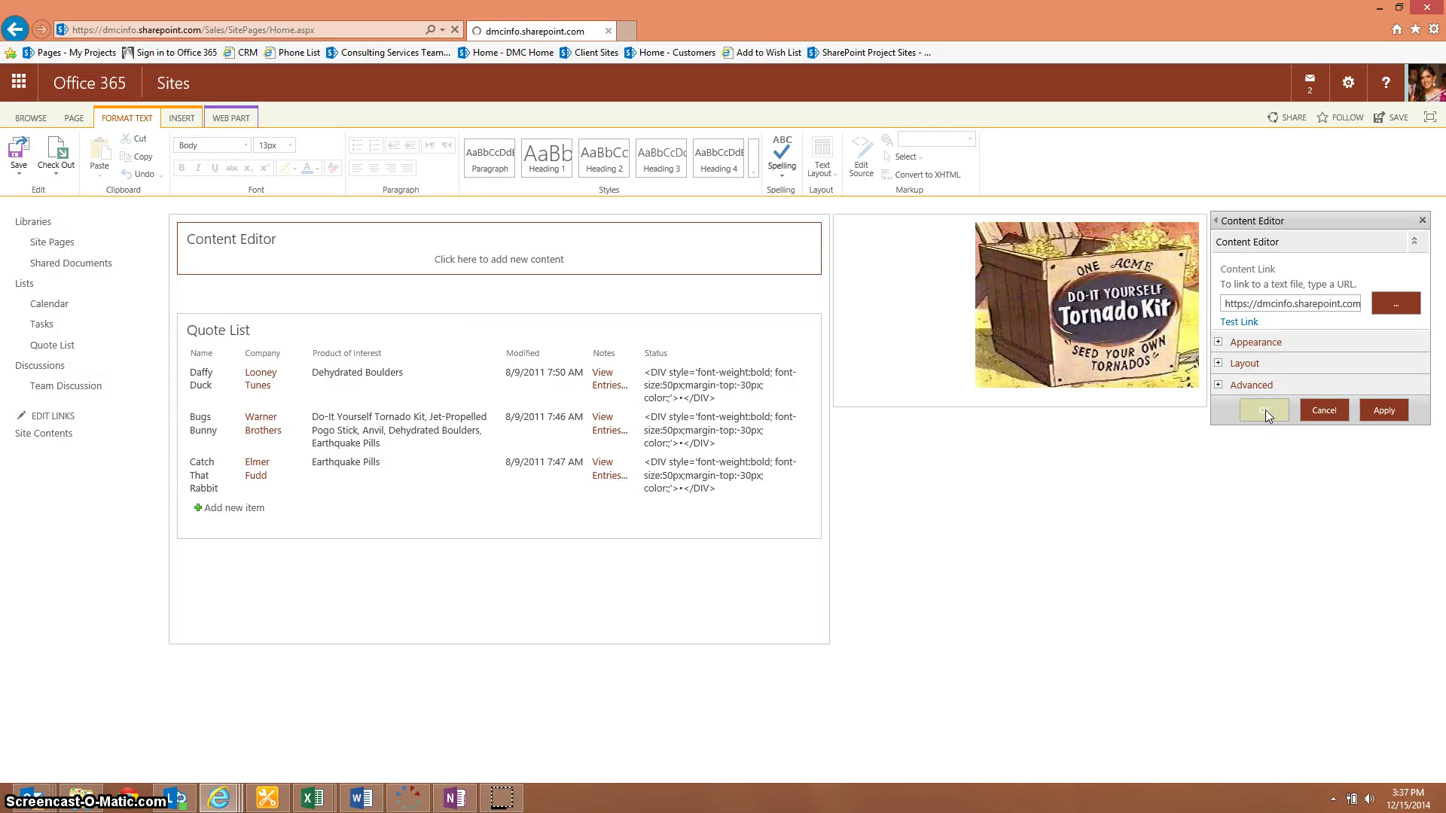
# Step: Move the Content Editor web part below the Quote List and save the page
pyautogui.click(1135, 387)
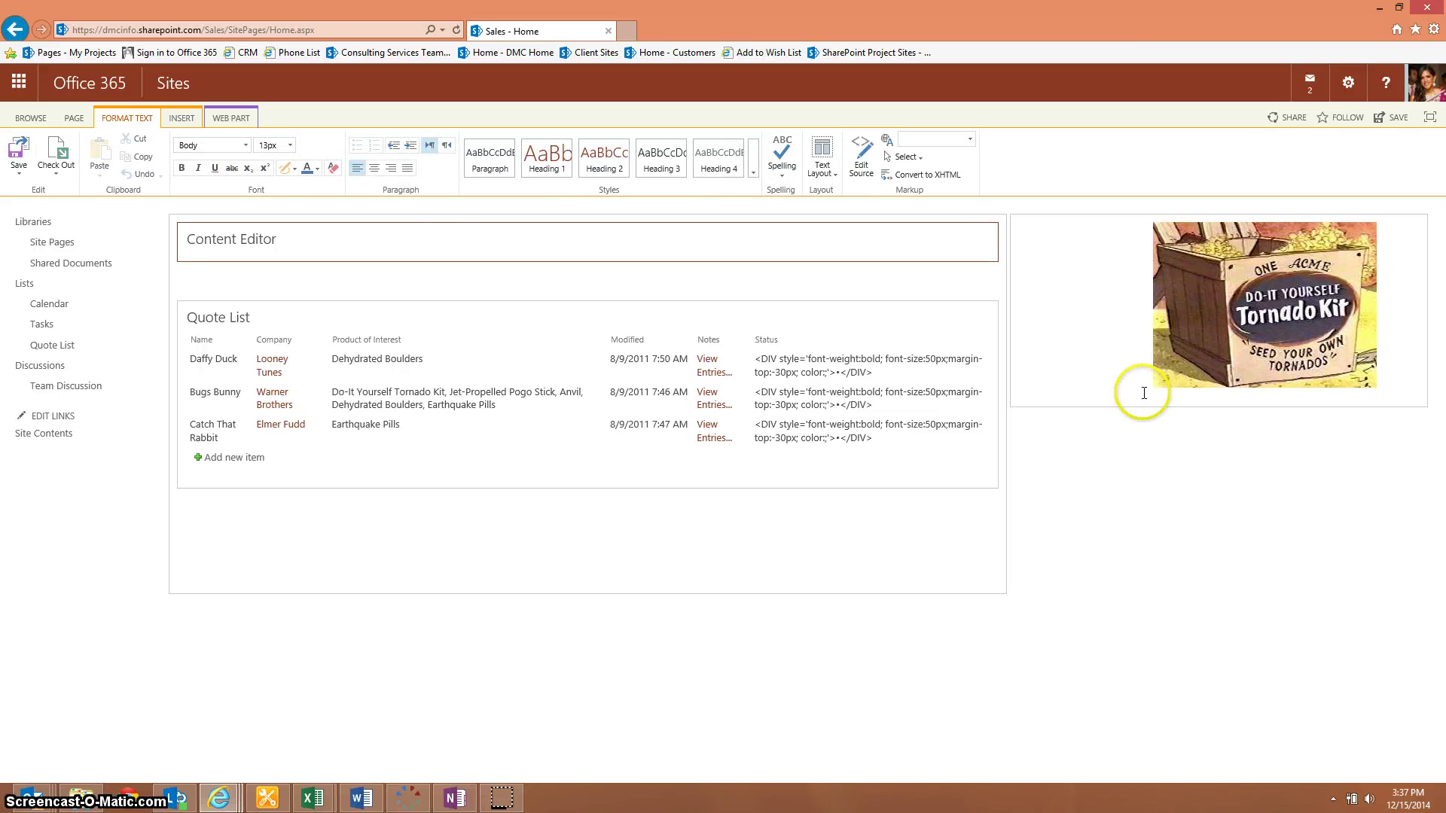
pyautogui.click(759, 365)
pyautogui.moveTo(445, 242); pyautogui.dragTo(424, 380)
pyautogui.moveTo(388, 511); pyautogui.dragTo(389, 510)
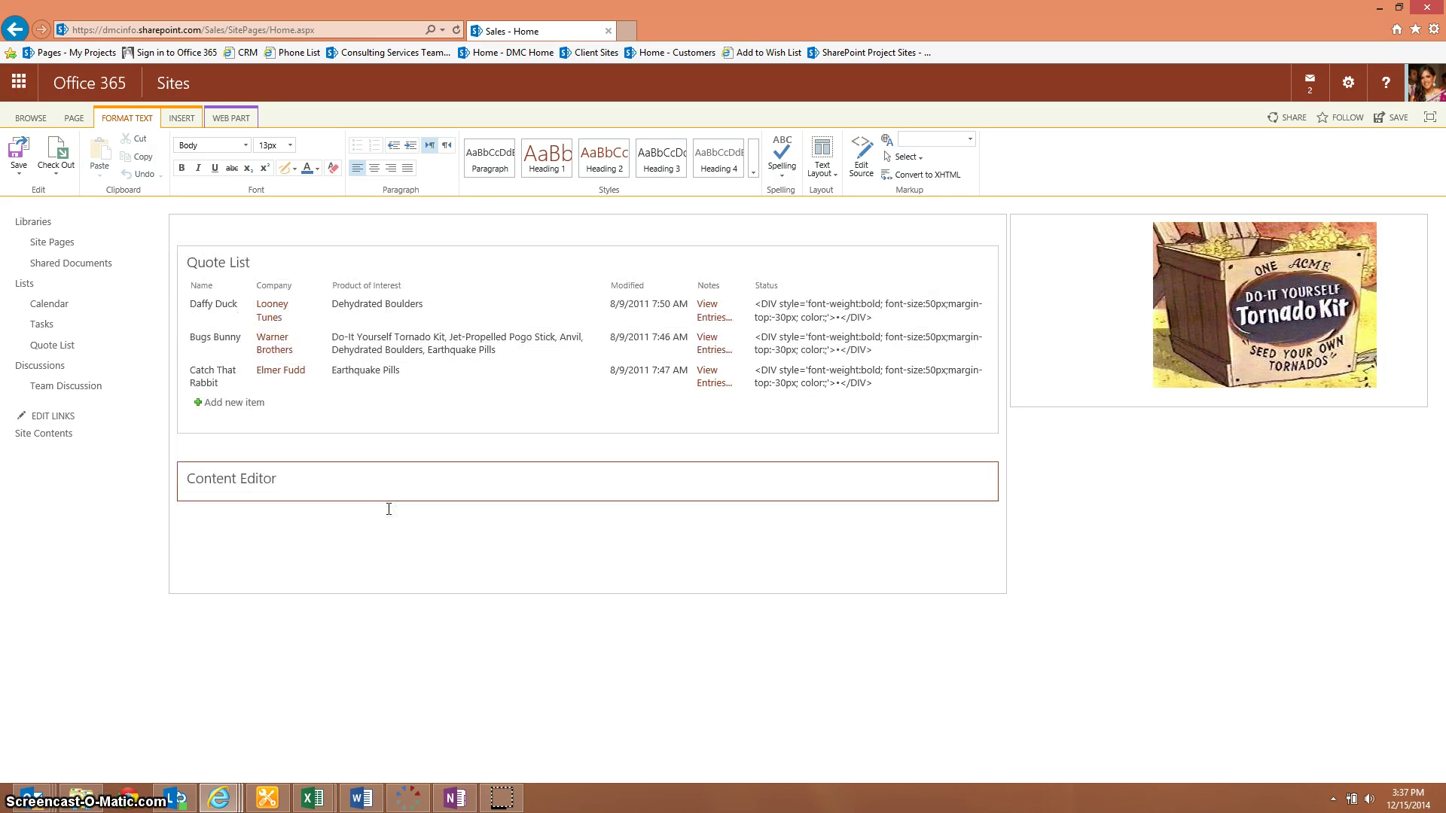
pyautogui.click(399, 507)
pyautogui.click(47, 154)
pyautogui.click(15, 155)
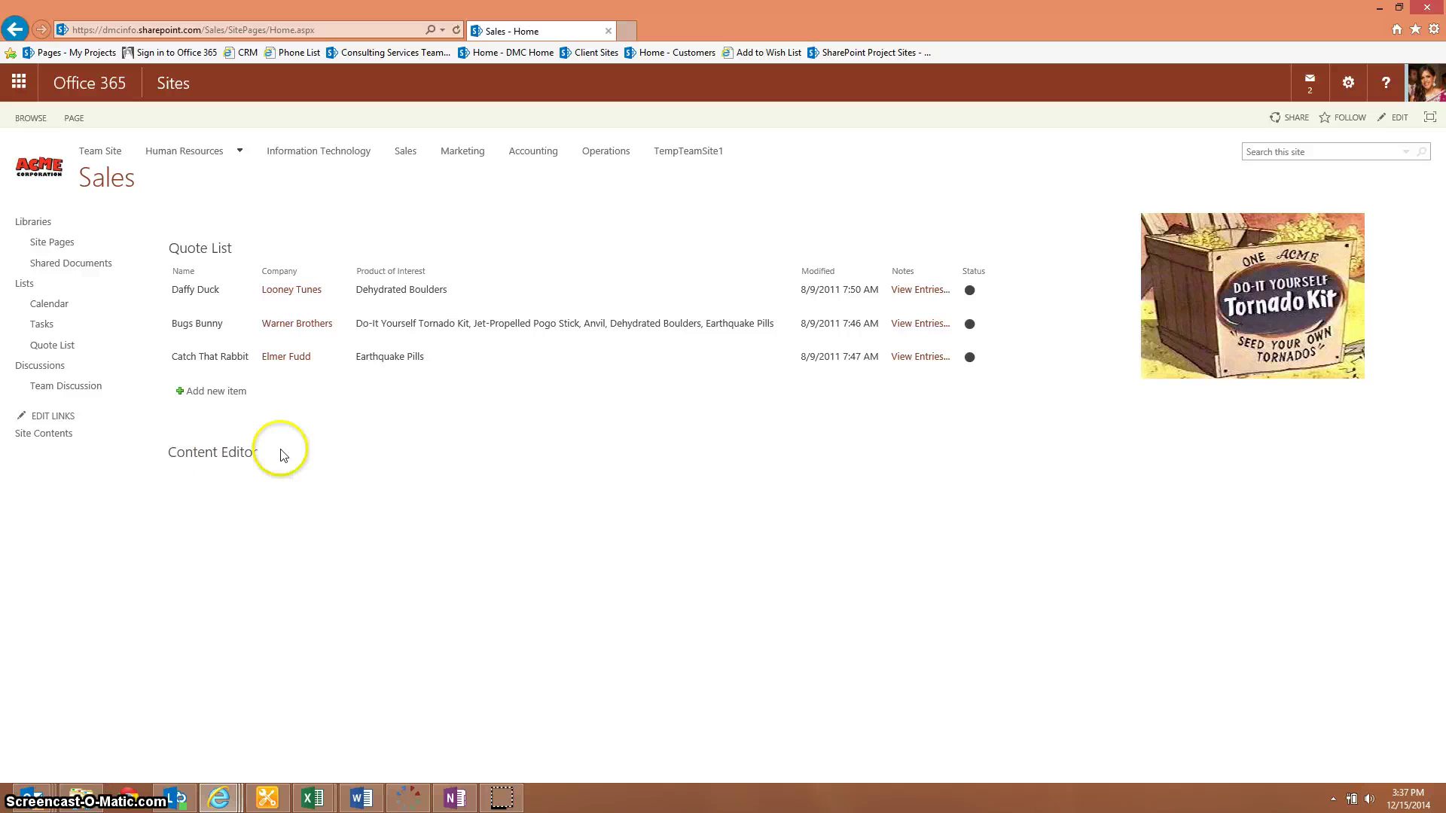
# Step: Put the Sales home page into edit mode
pyautogui.click(73, 120)
pyautogui.click(19, 153)
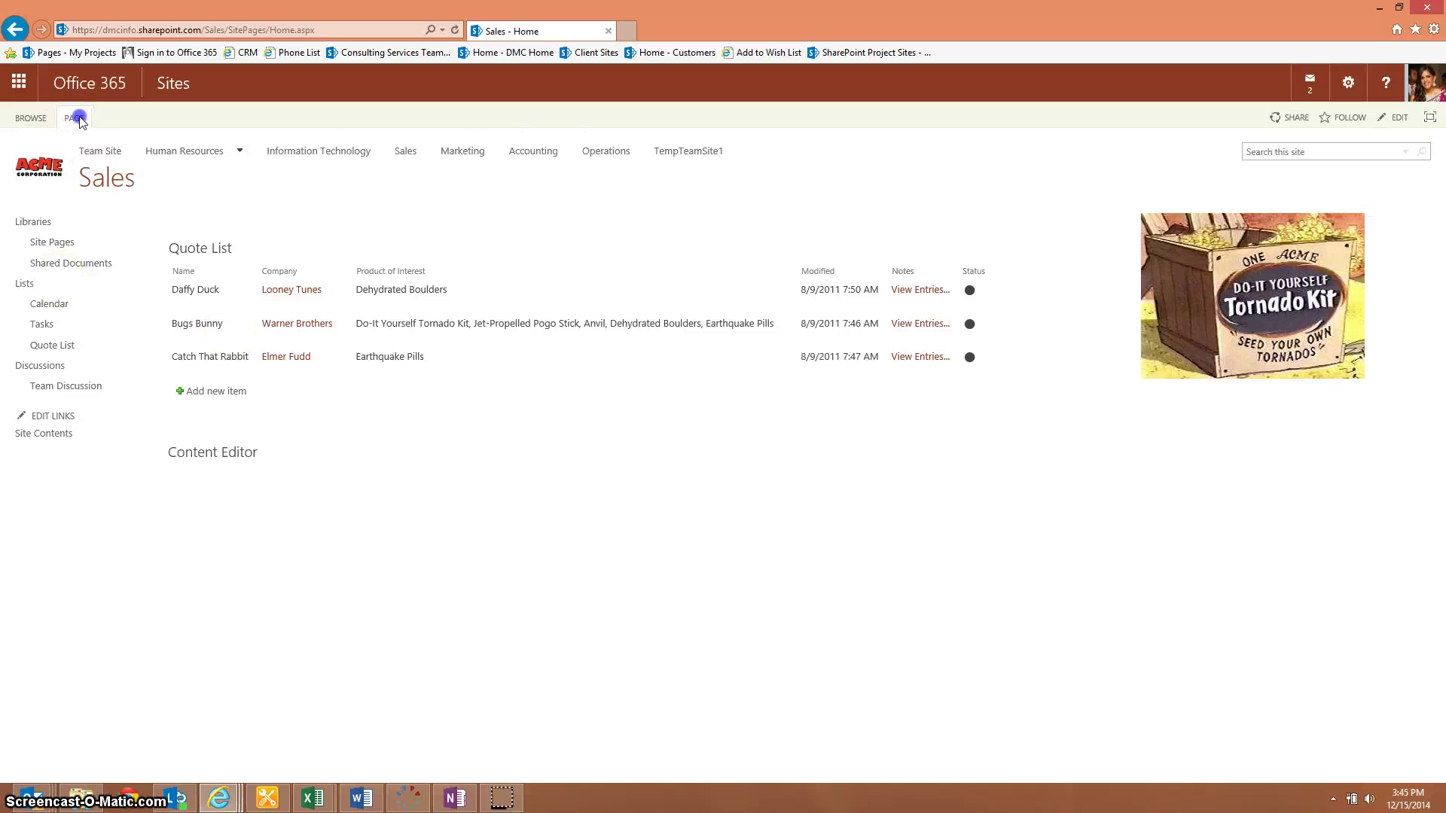
pyautogui.click(72, 118)
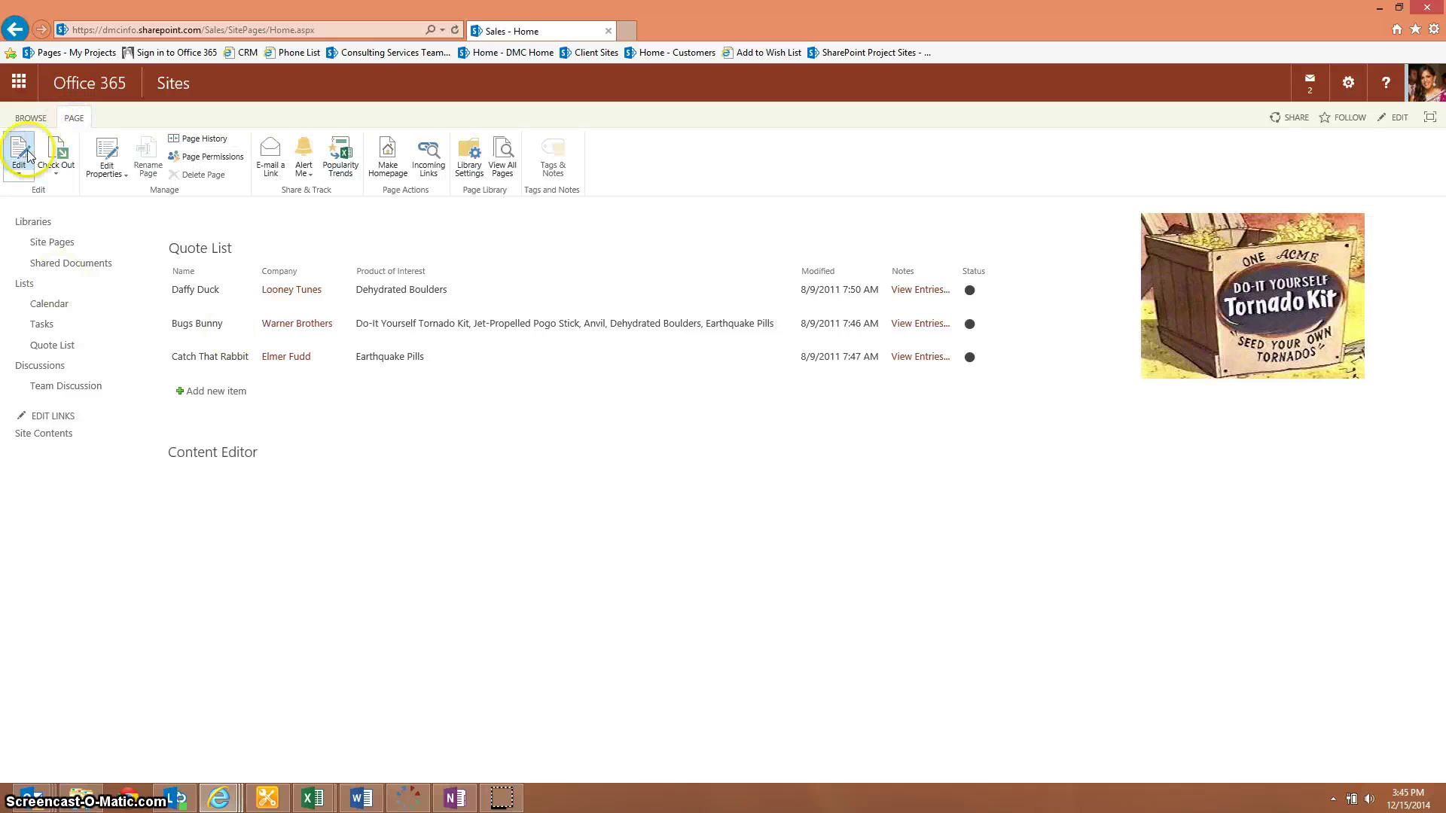
pyautogui.click(23, 154)
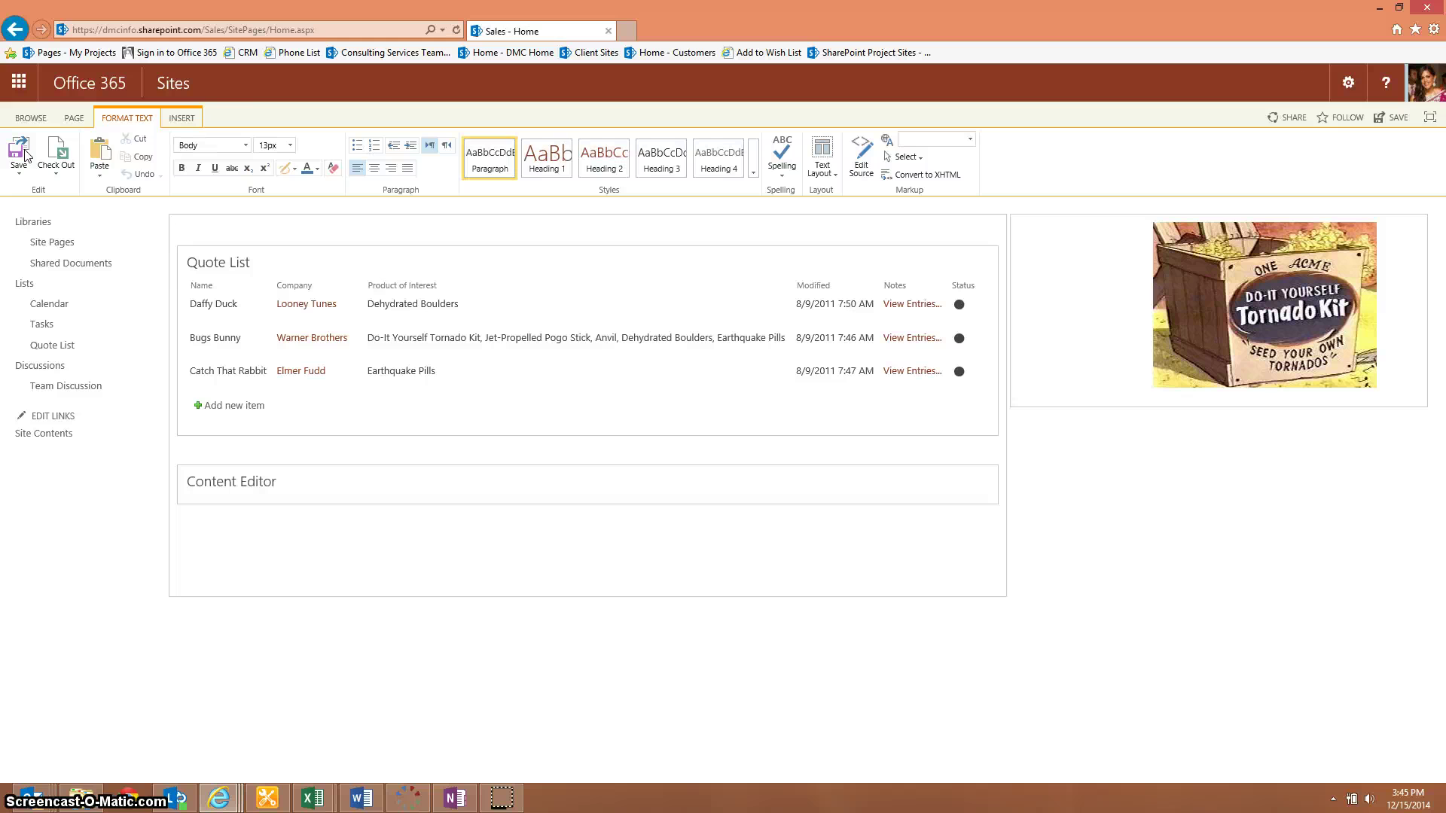
# Step: Clear the Content Editor web part's title and set its Chrome Type to None
pyautogui.click(966, 478)
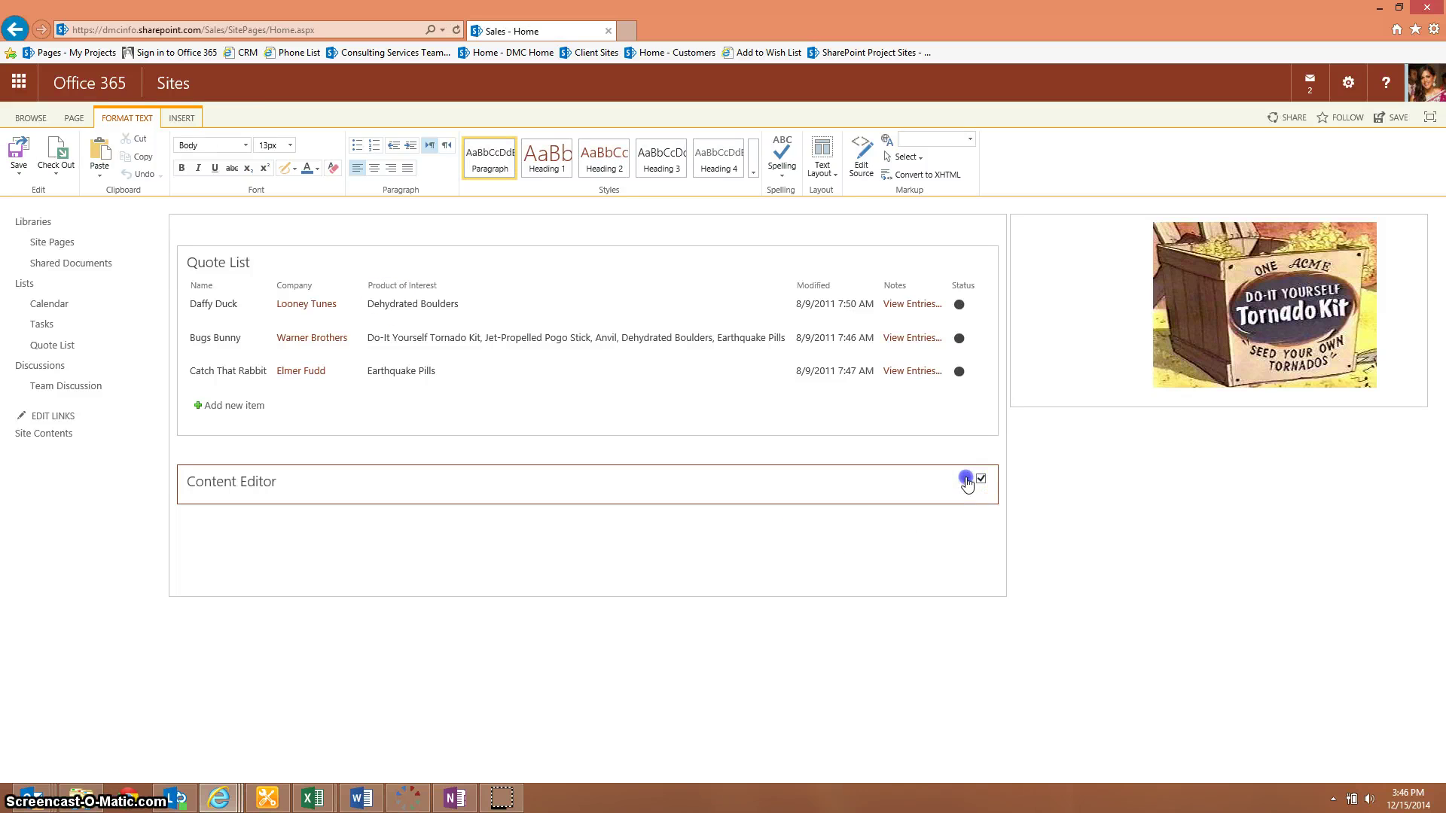
pyautogui.click(927, 551)
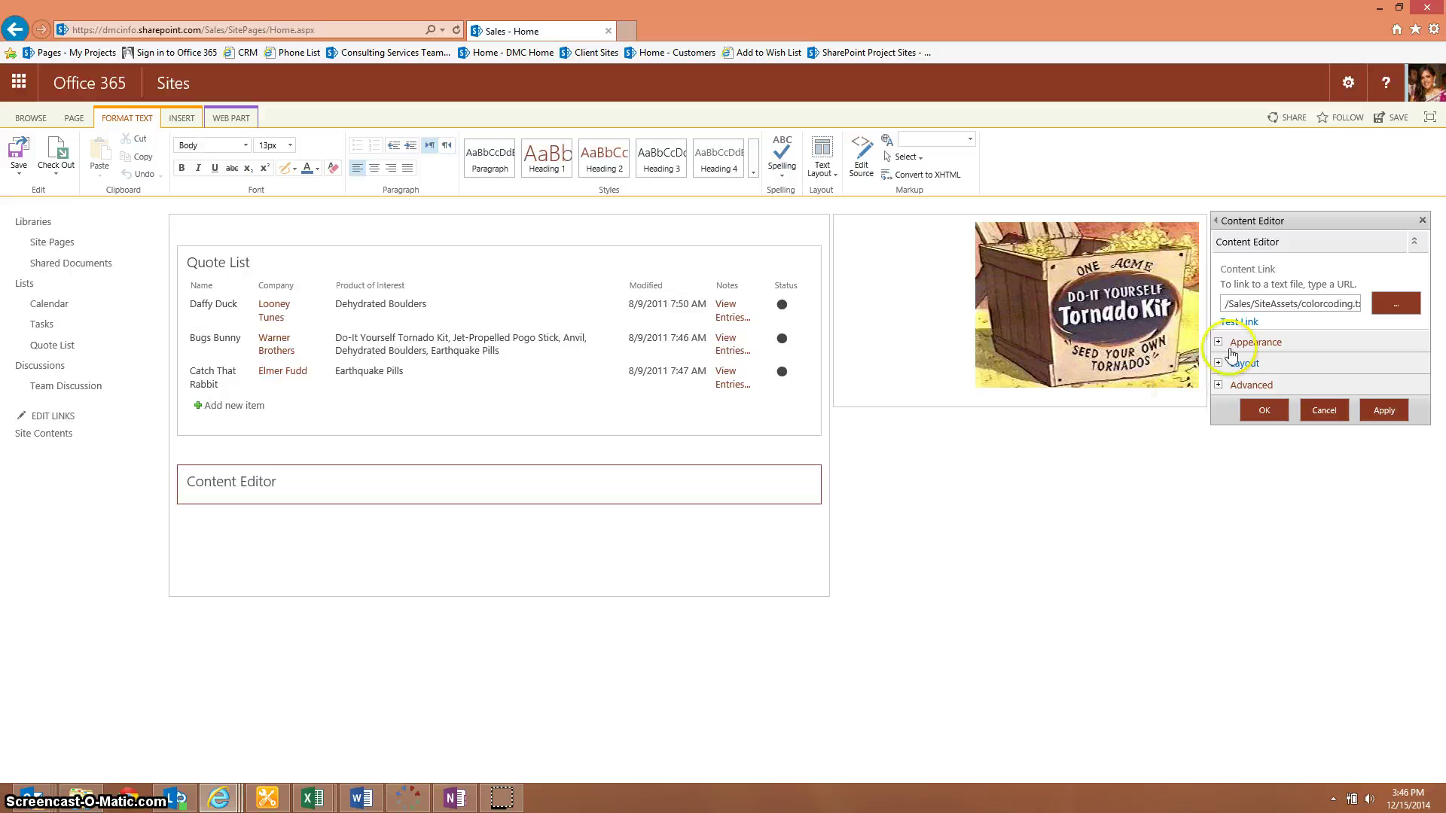
pyautogui.click(1235, 343)
pyautogui.click(1226, 392)
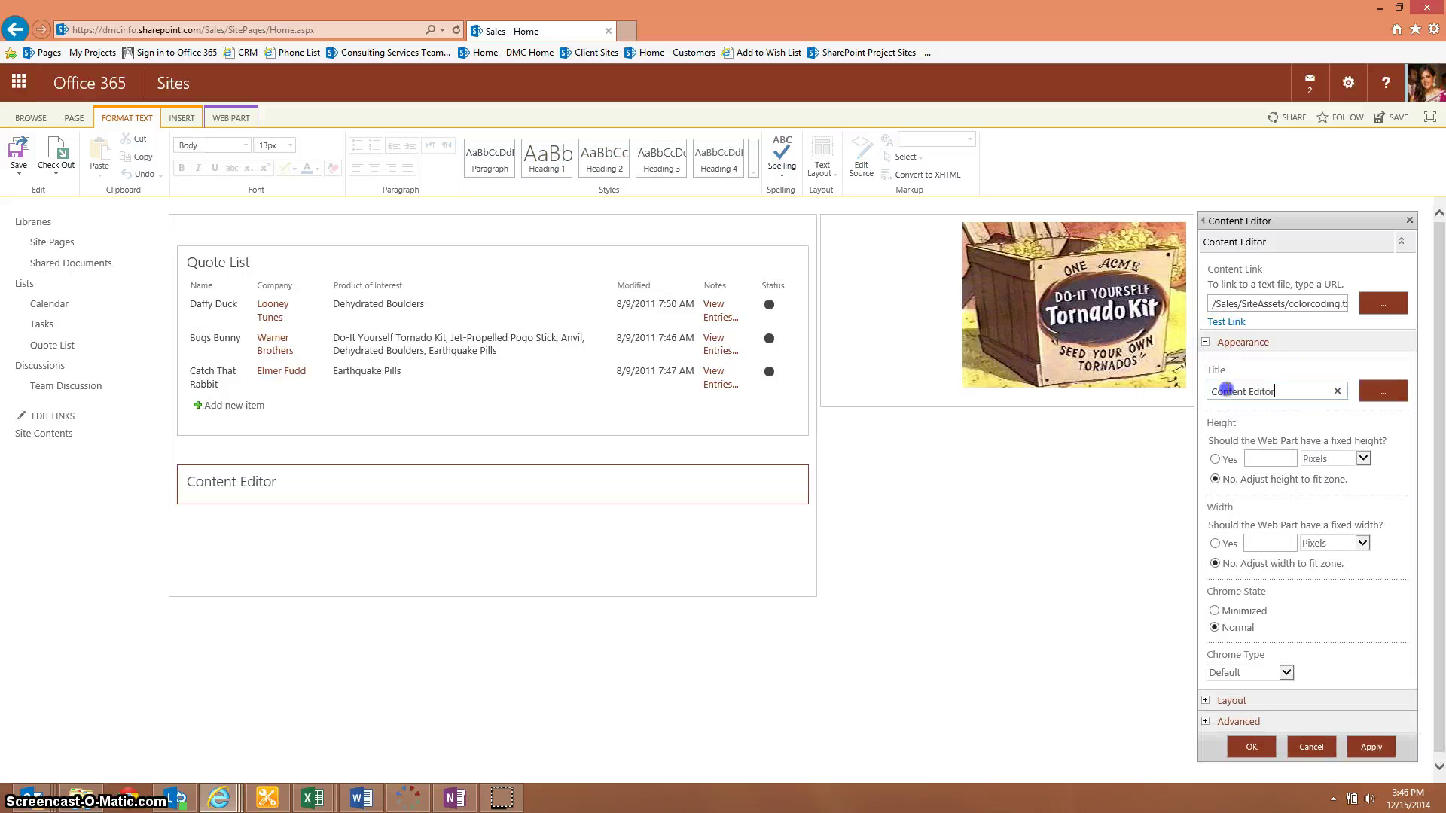
pyautogui.tripleClick(1225, 391)
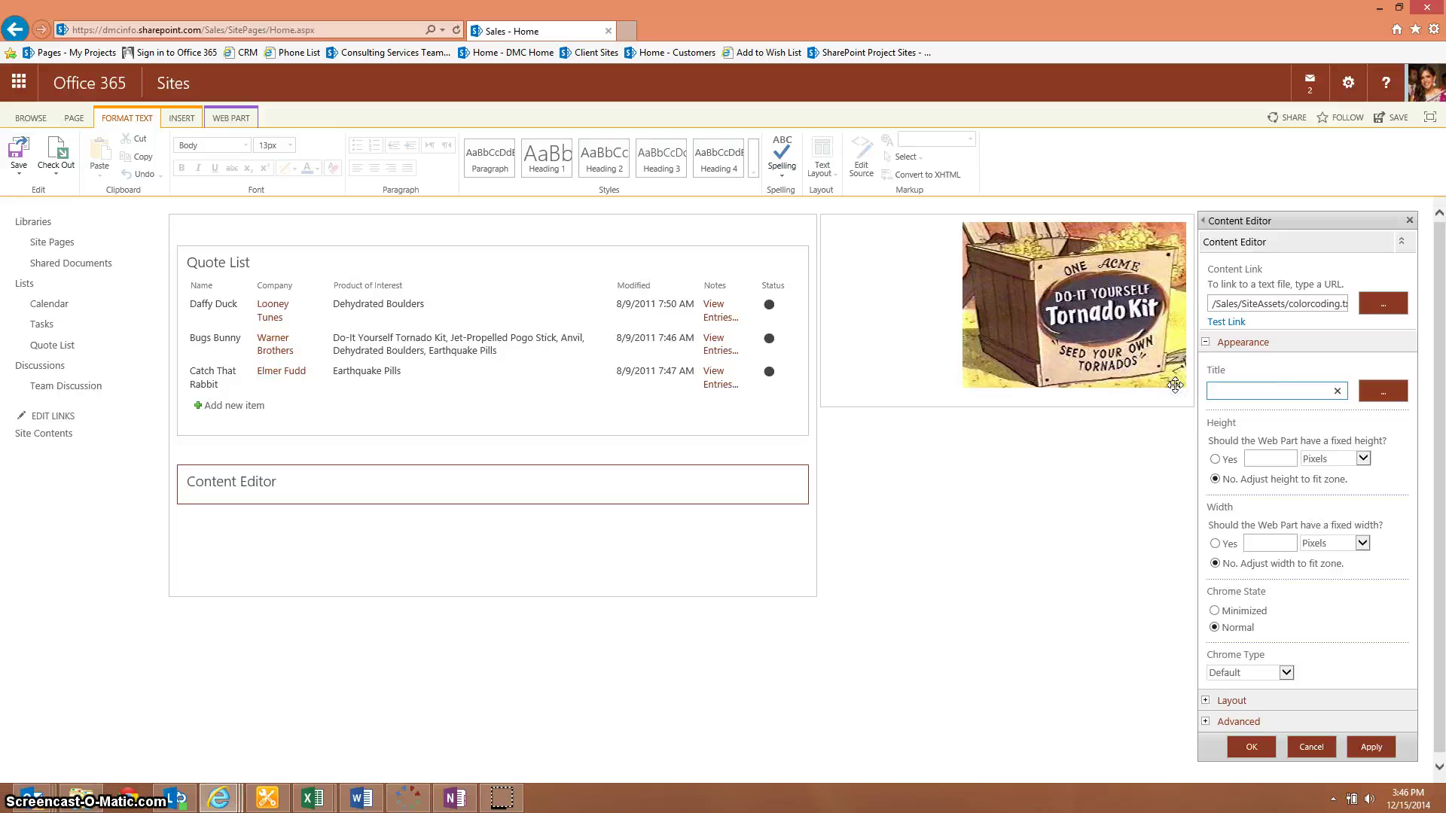
pyautogui.click(1259, 675)
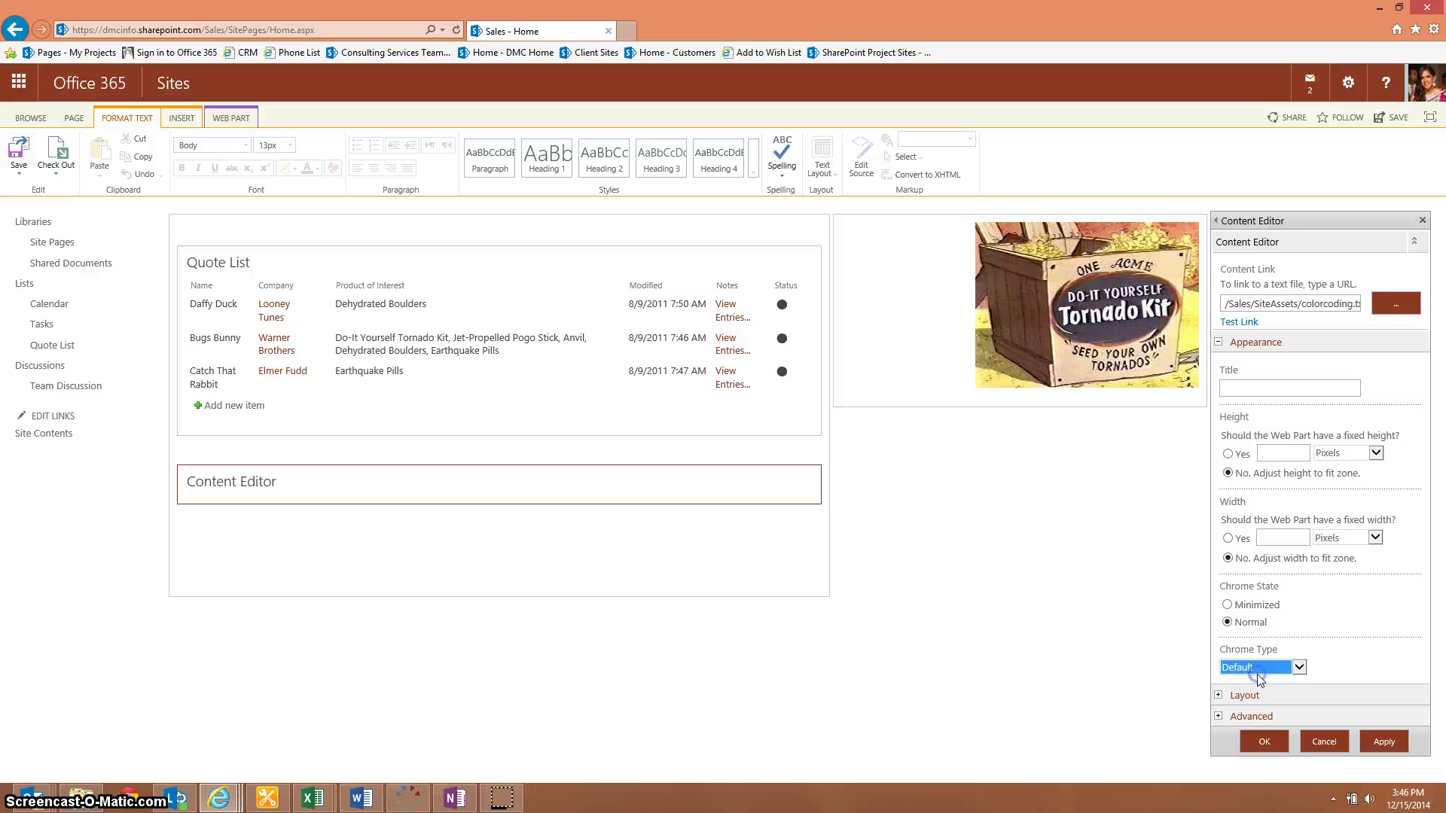
pyautogui.click(1256, 670)
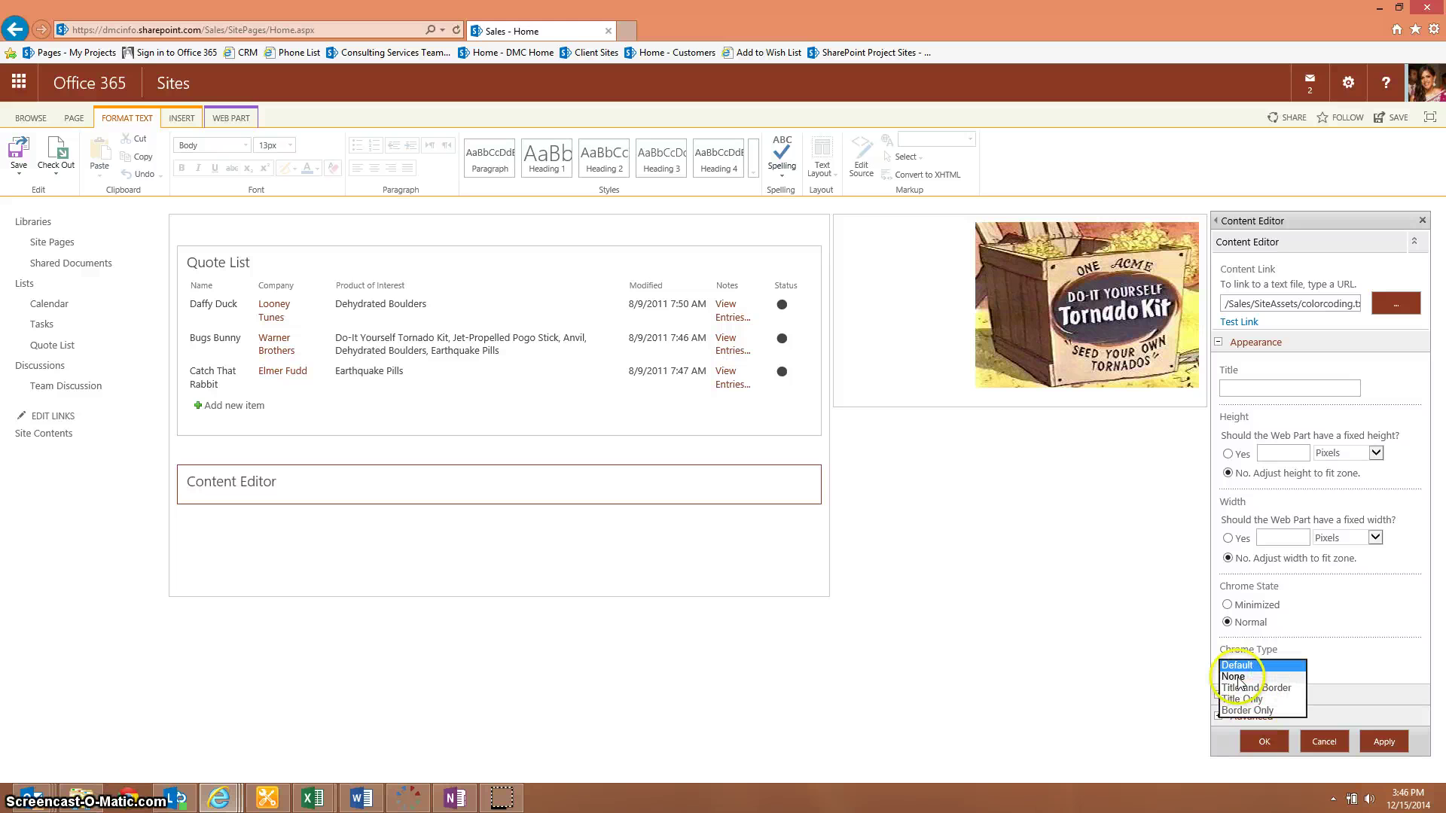
pyautogui.click(1237, 678)
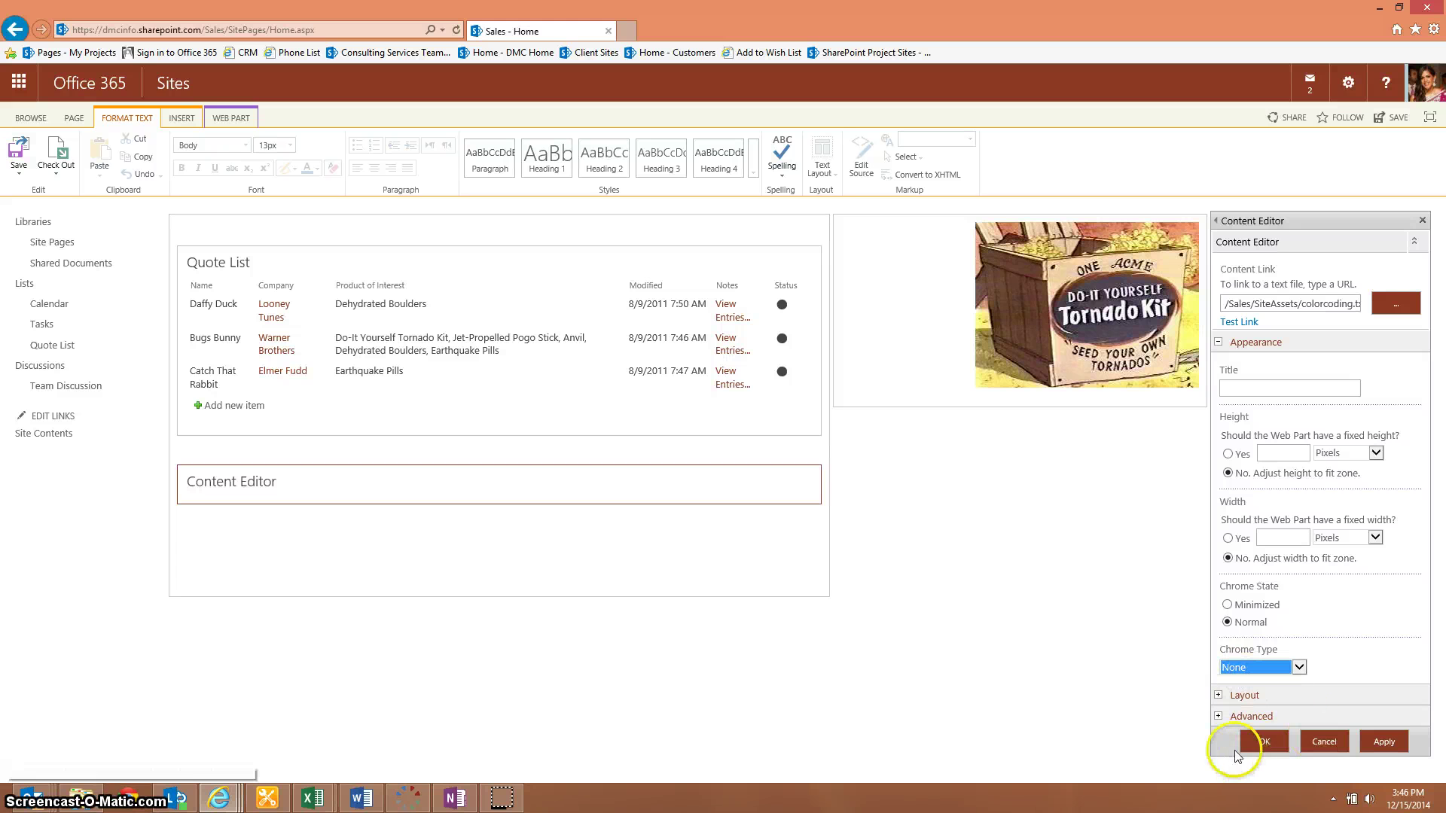
# Step: Apply the web part settings and save the Sales home page
pyautogui.click(1247, 743)
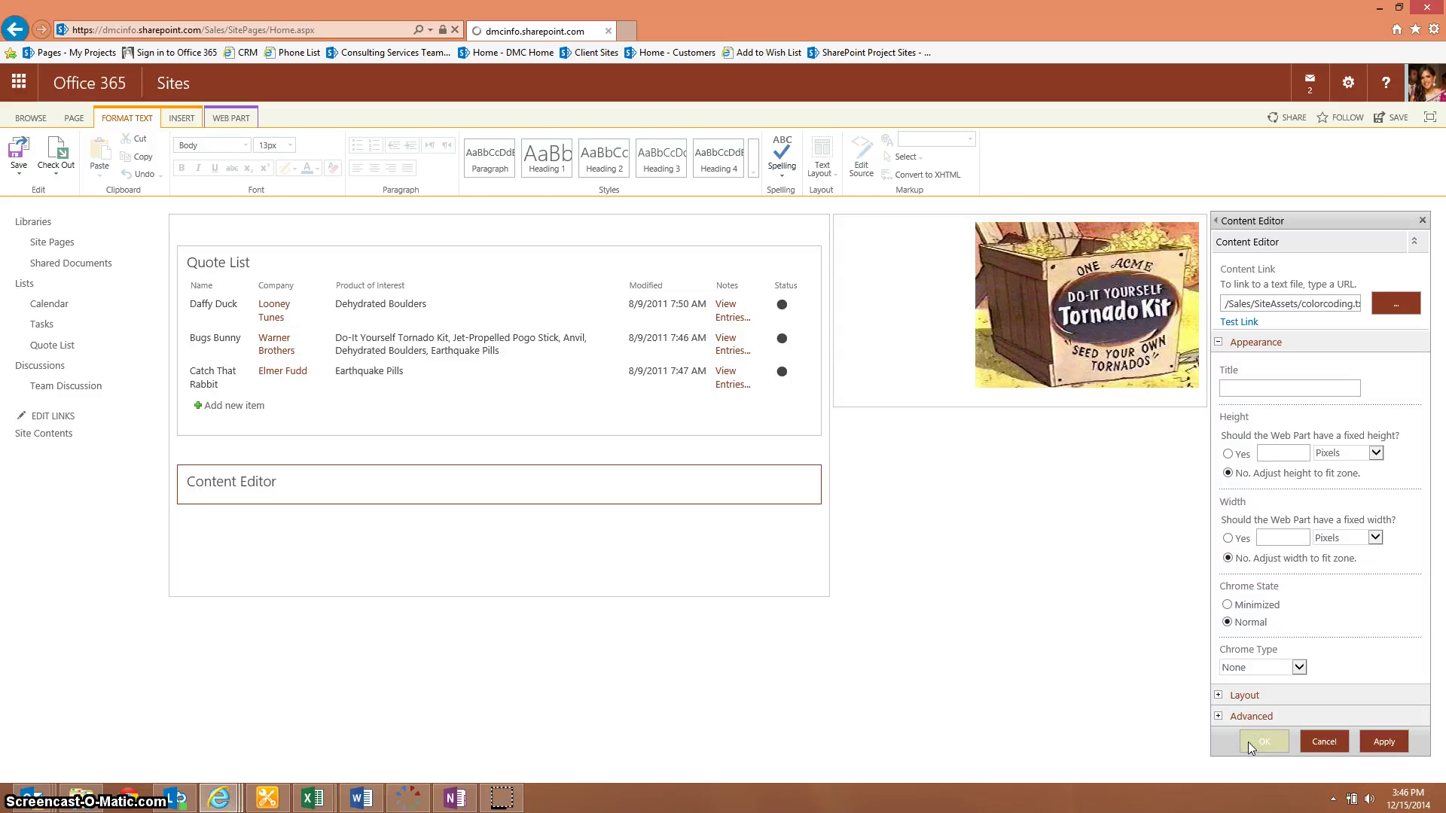
pyautogui.click(1237, 743)
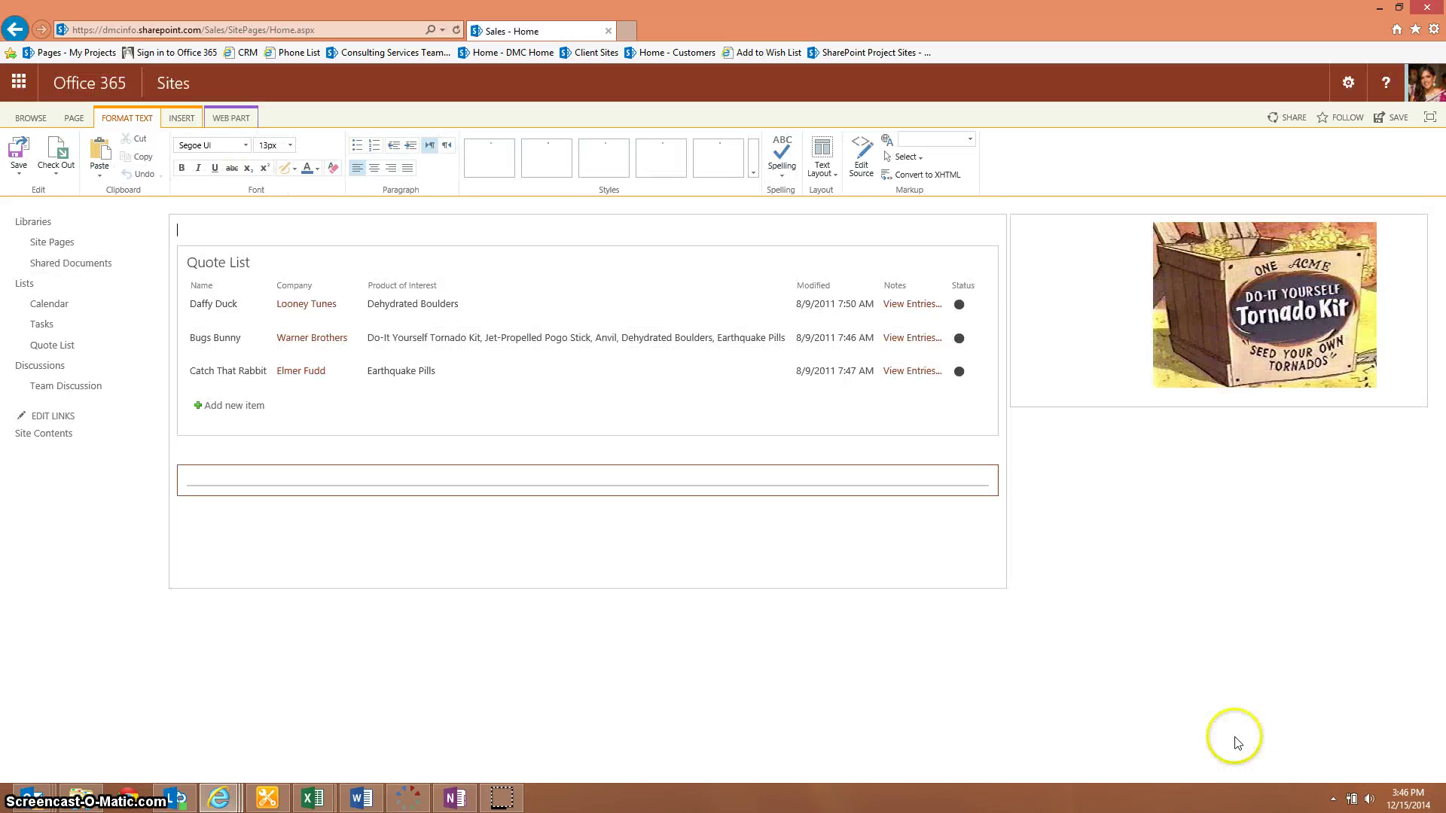
pyautogui.click(14, 158)
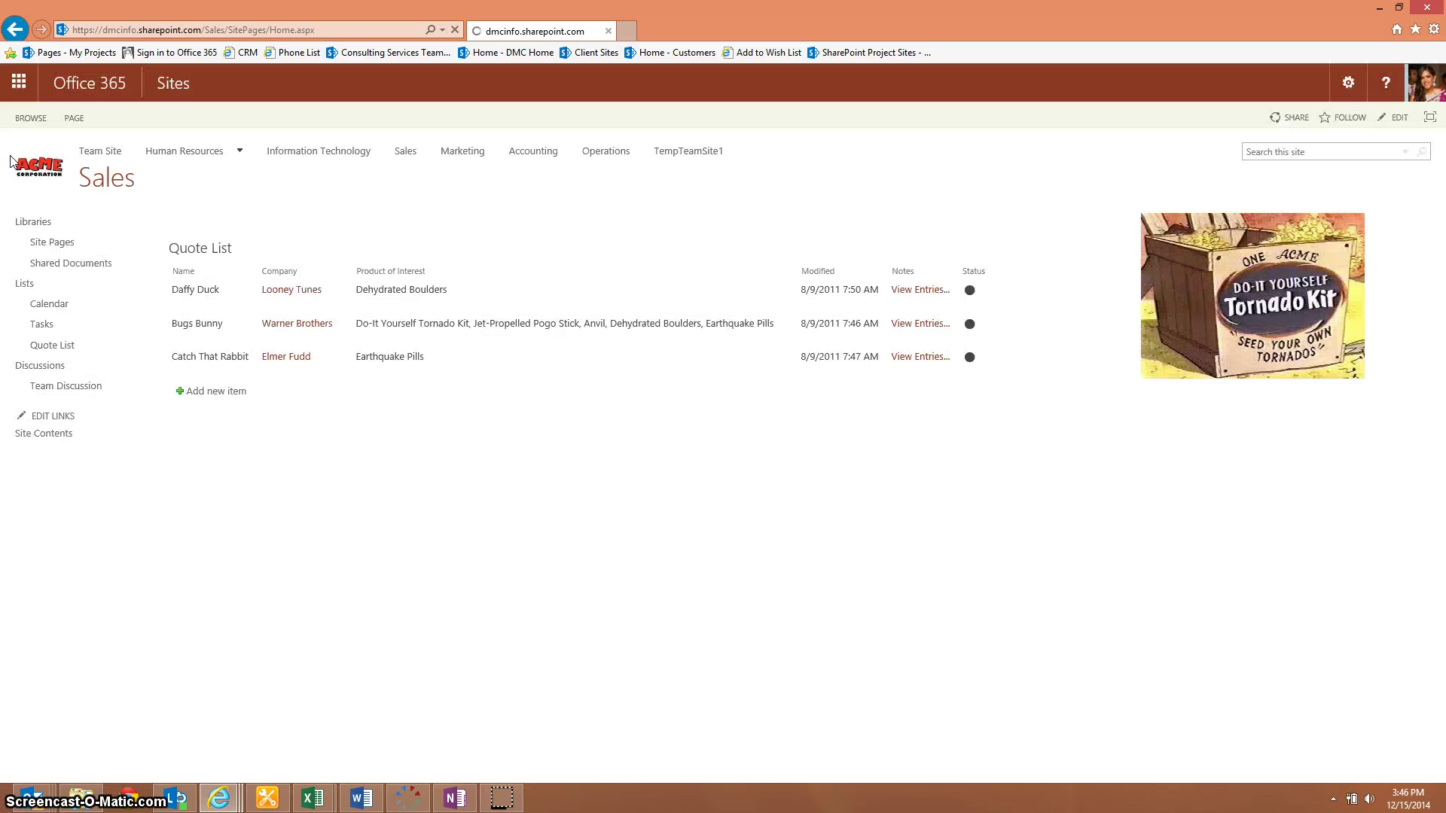
pyautogui.click(301, 416)
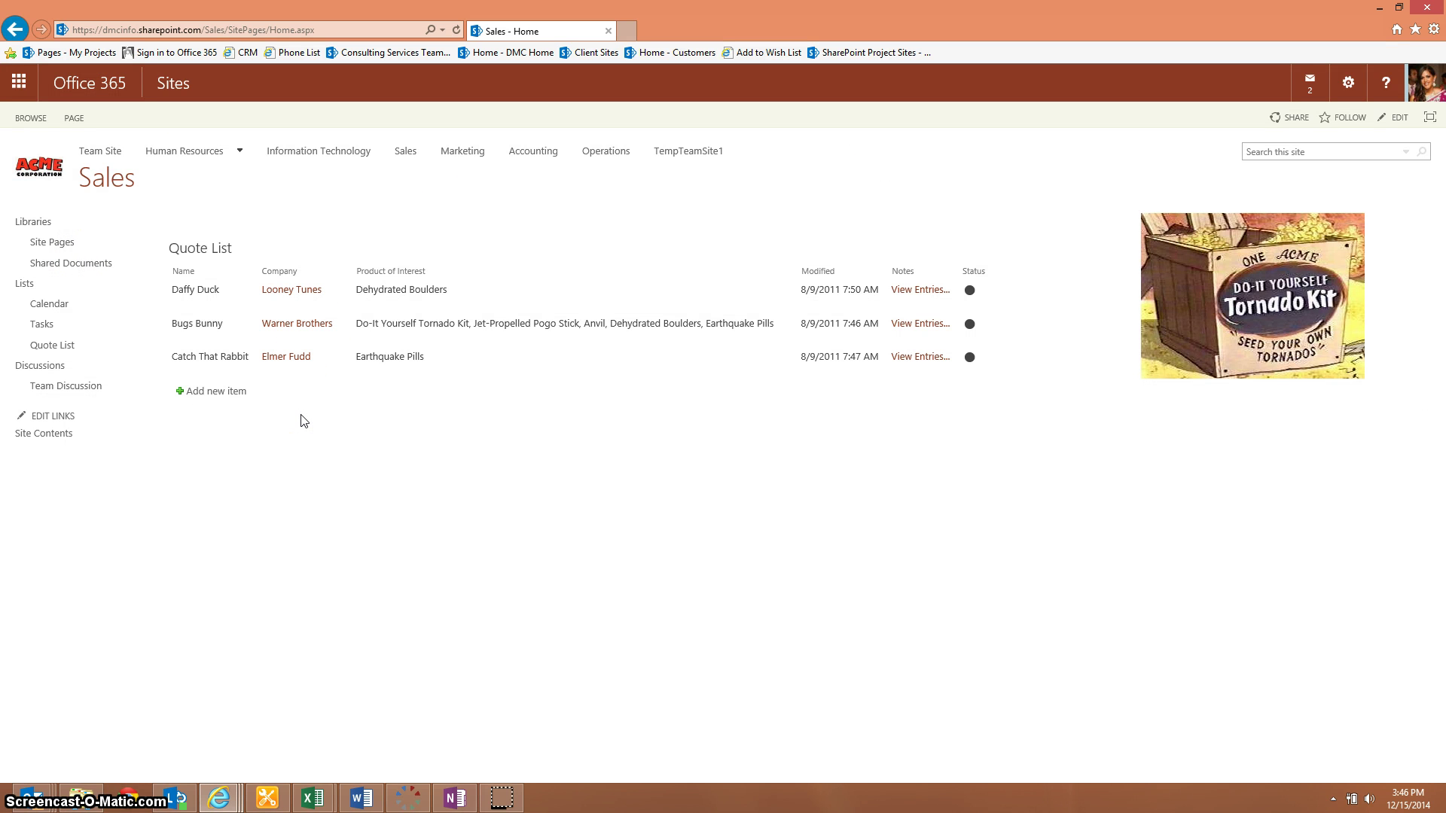
# Step: Edit the Looney Tunes quote item, set its Status Indicator to Green, and save
pyautogui.click(765, 502)
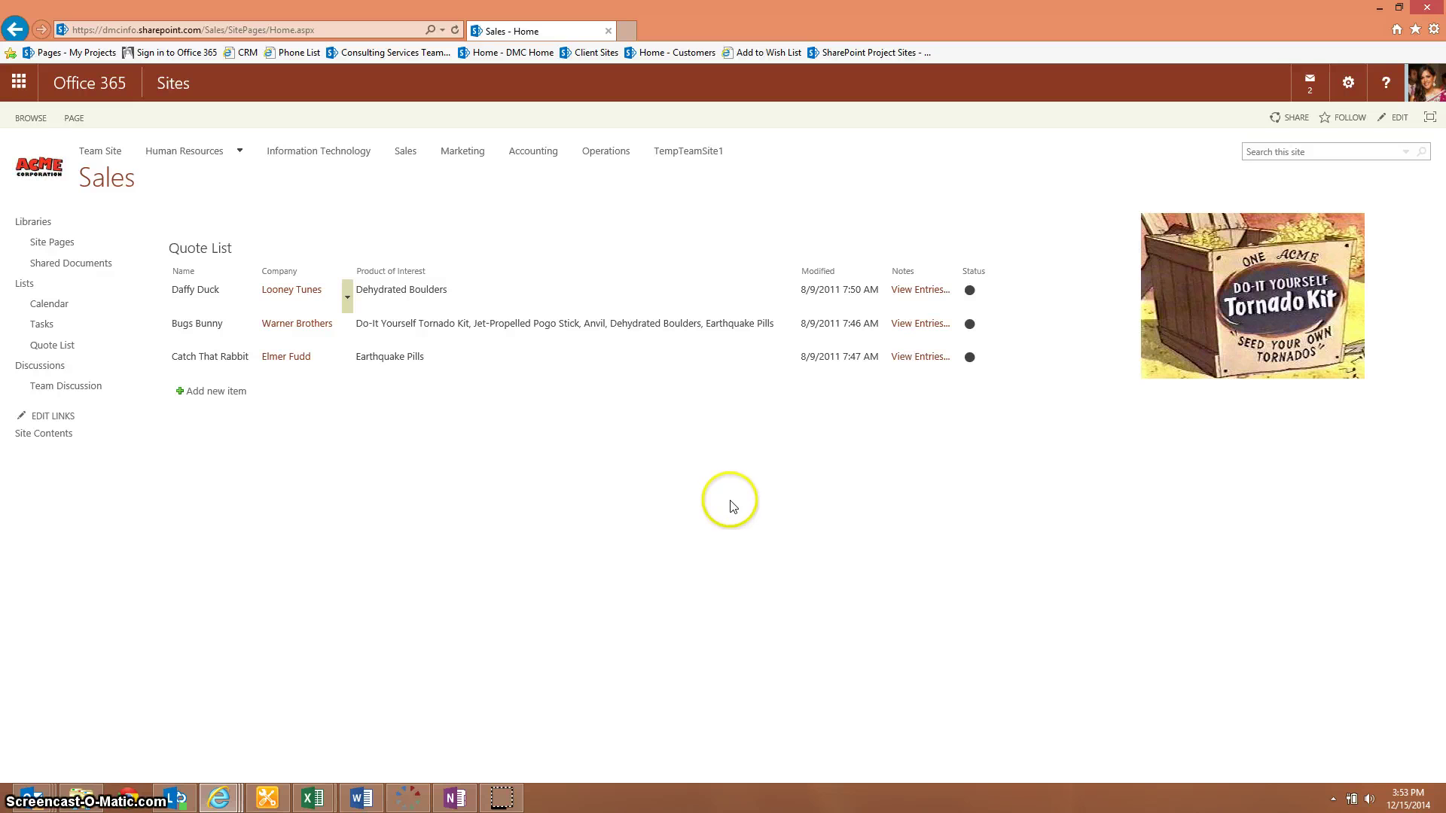
pyautogui.click(347, 299)
pyautogui.click(311, 356)
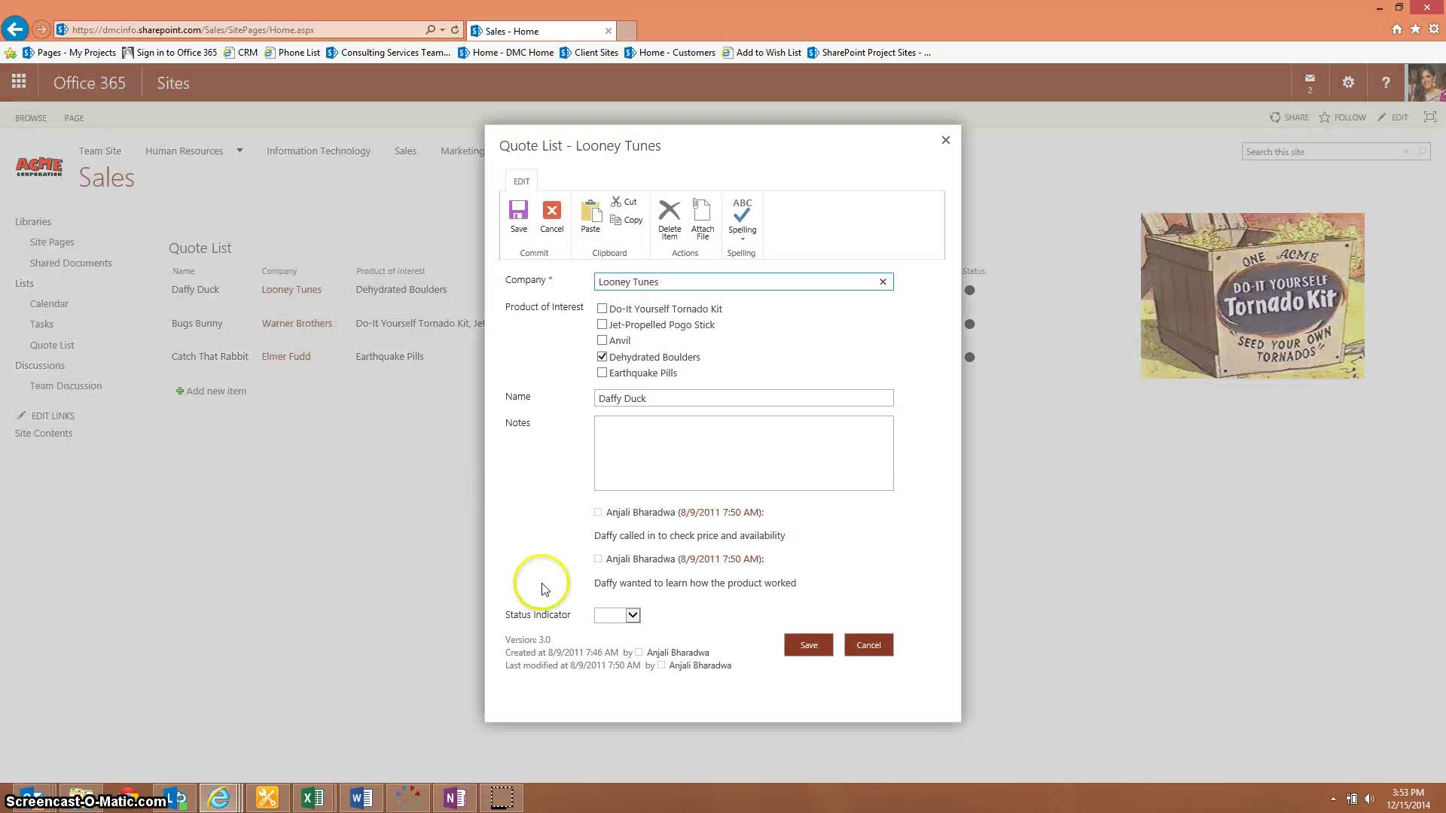
pyautogui.click(633, 616)
pyautogui.click(622, 630)
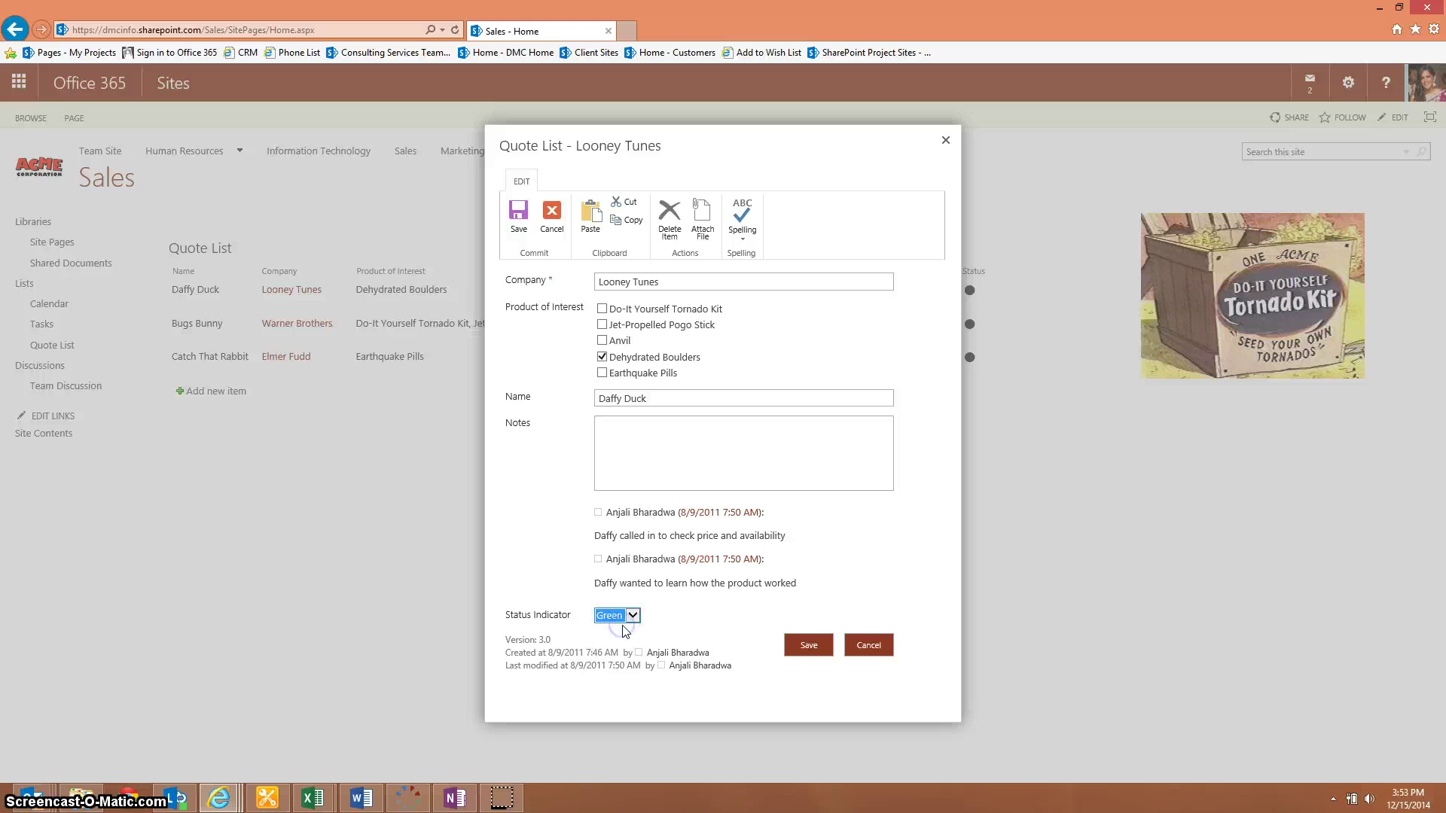
pyautogui.click(810, 645)
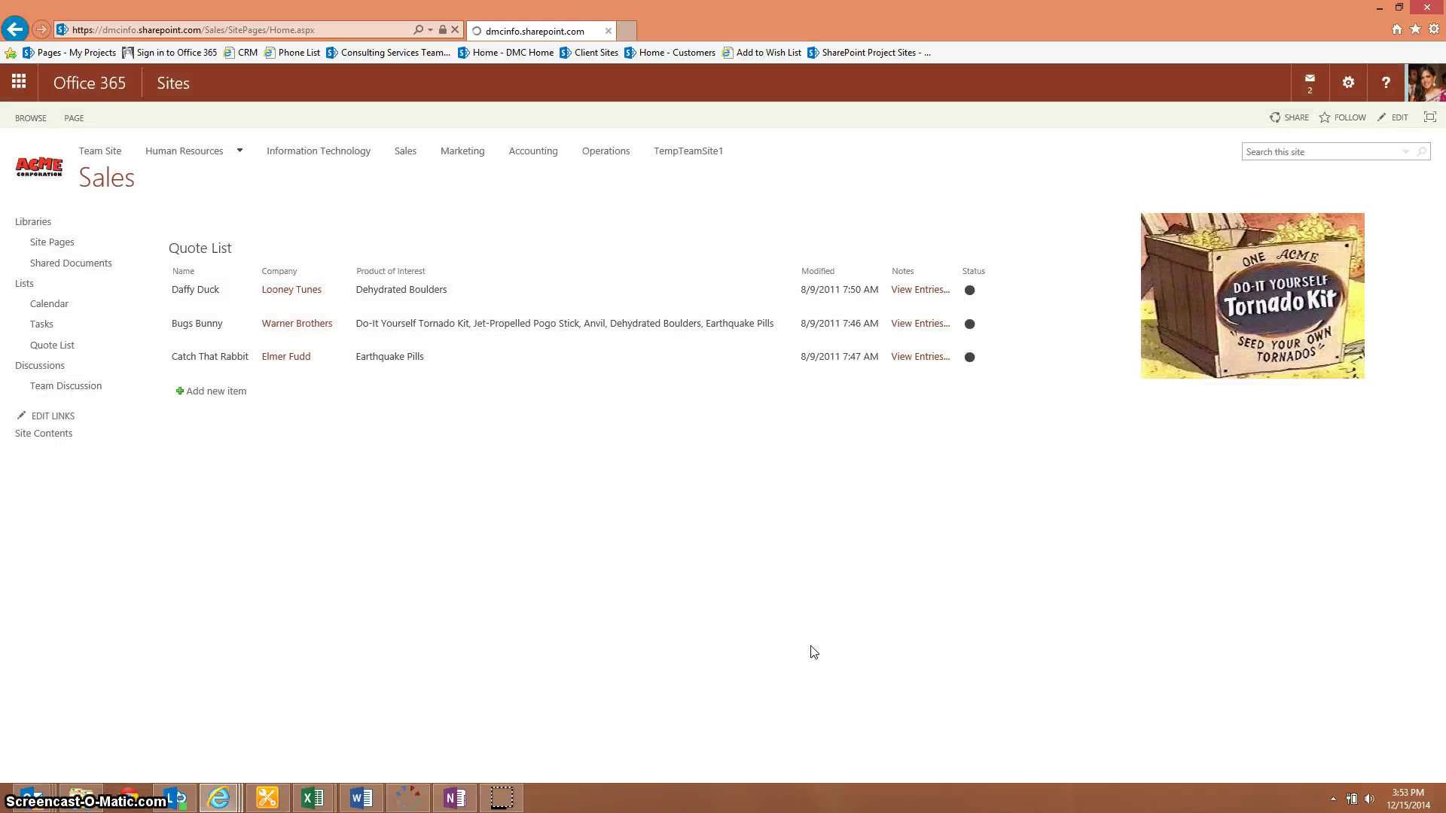